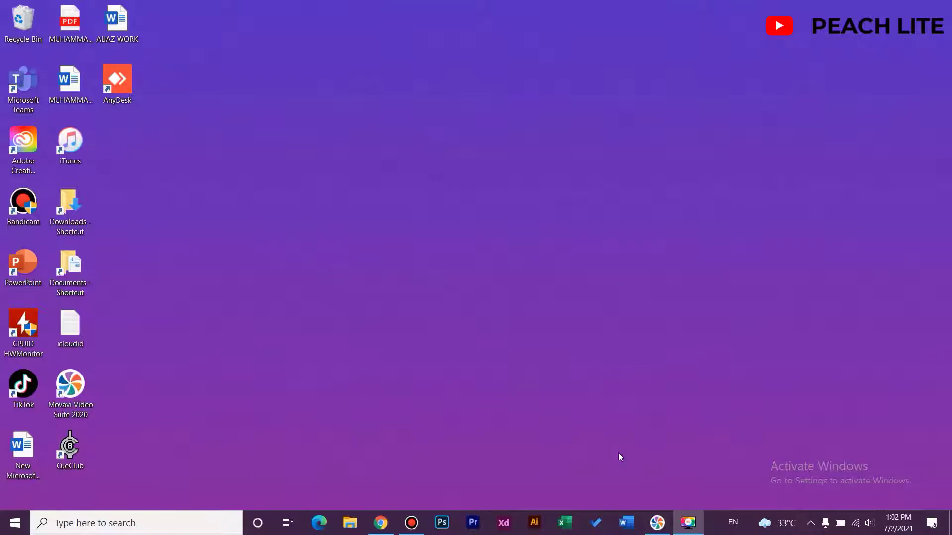
# - Open Word with a blank document and enter the centred text "TITLE" on the first line
pyautogui.click(627, 523)
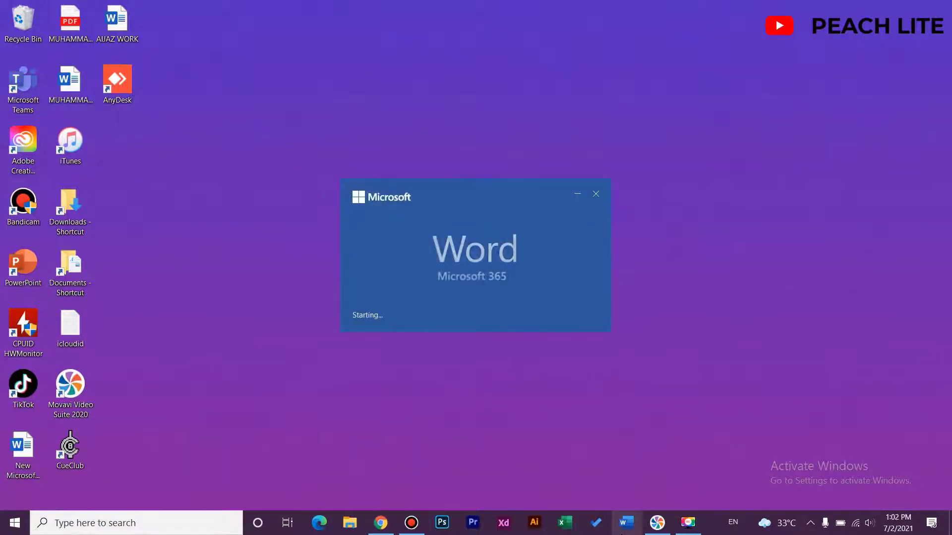
pyautogui.press('Return')
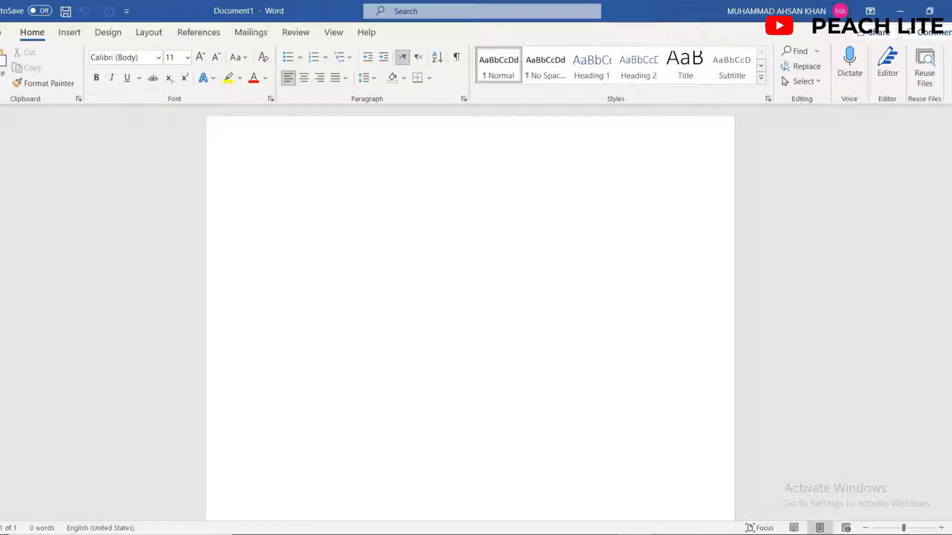
pyautogui.hotkey('ctrl', 'e')
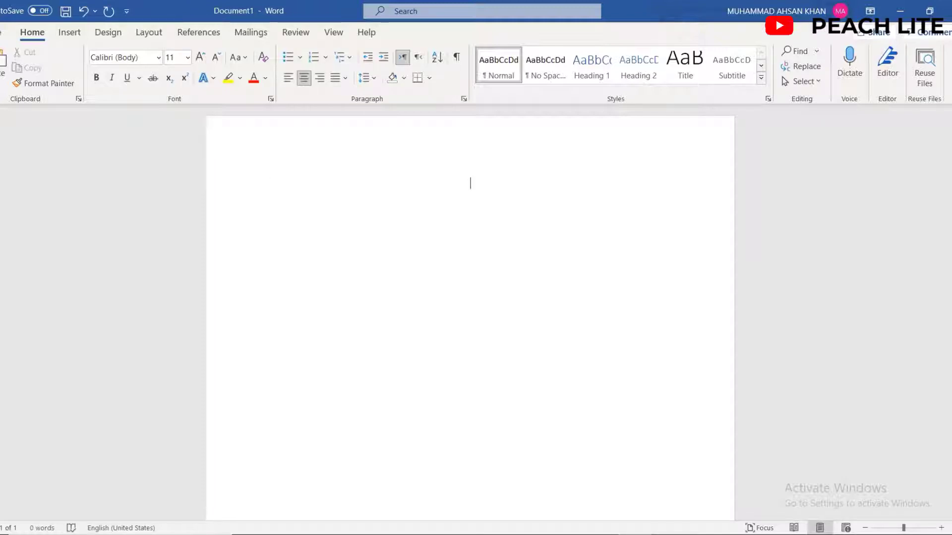
pyautogui.write('TITLE')
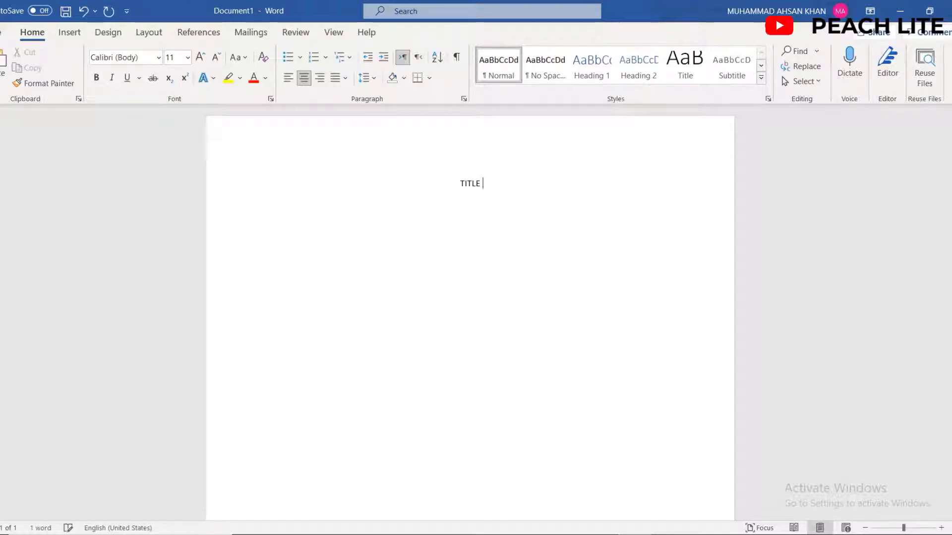
# - Set the "TITLE" text to font size 15 and extend it to read "TITLE PAGE"
pyautogui.hotkey('ctrl', 'a')
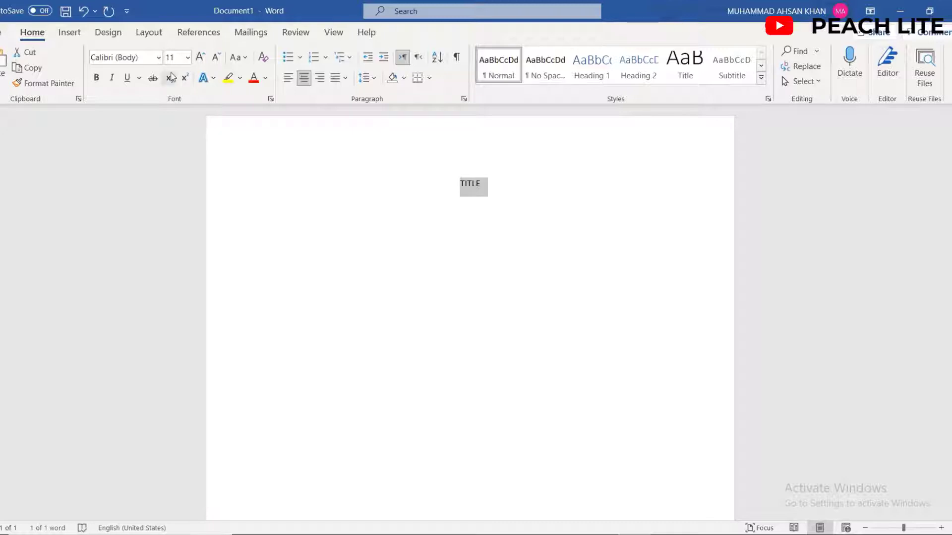
pyautogui.click(176, 60)
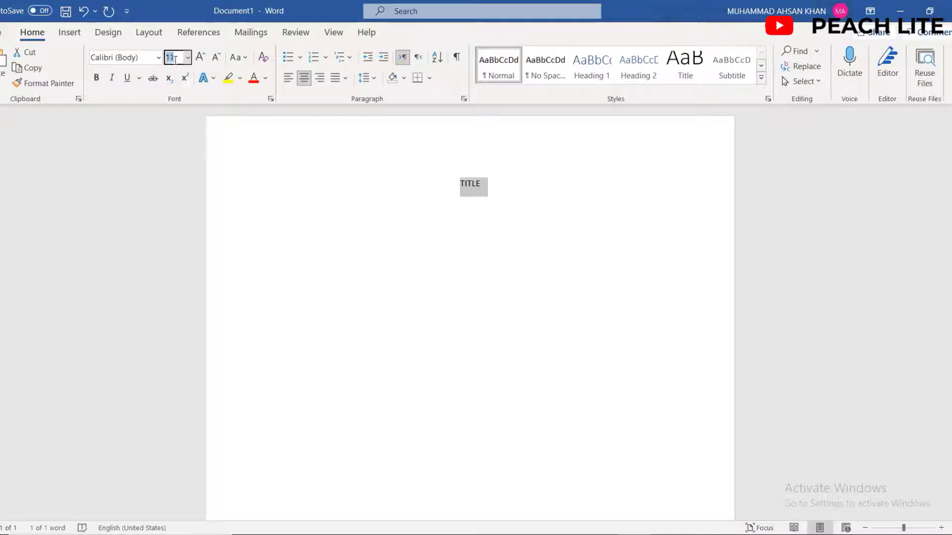
pyautogui.write('15')
pyautogui.press('Return')
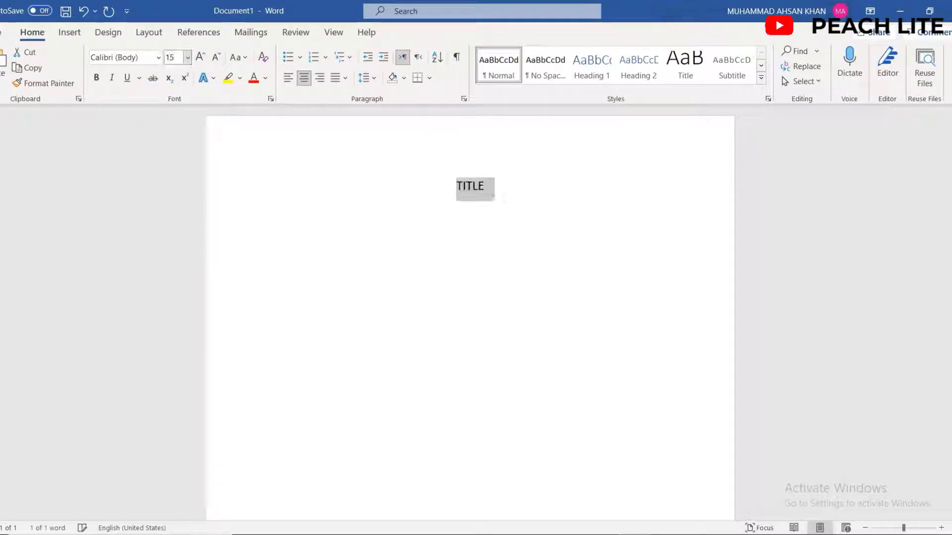
pyautogui.click(502, 188)
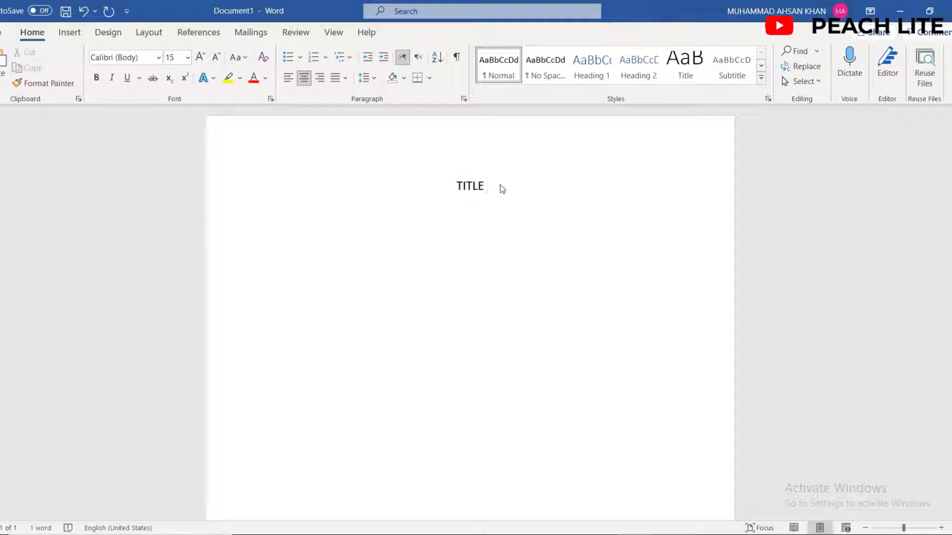
pyautogui.write('PAGE')
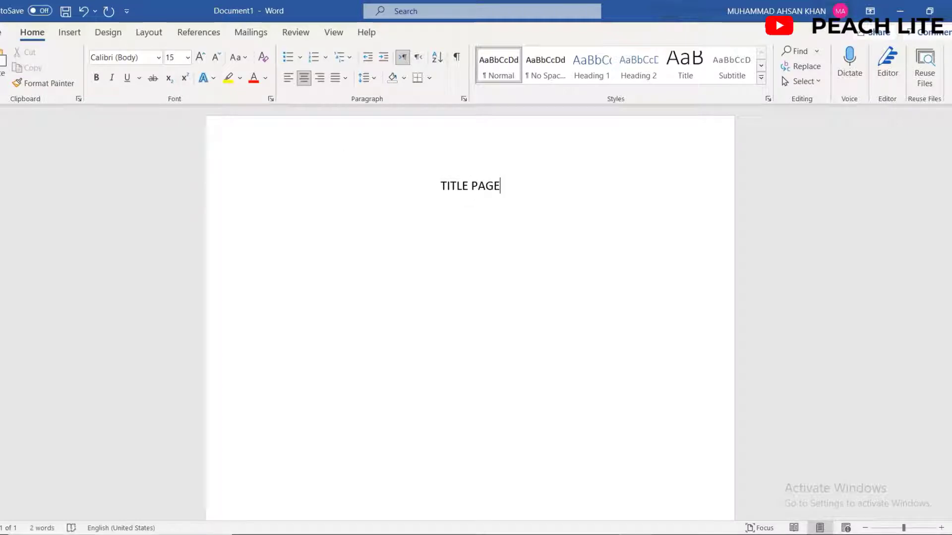
# - Insert a page break after the title and enter "TABLE OF CONENT" at the start of the second page
pyautogui.press('Return')
pyautogui.hotkey('ctrl', 'Return')
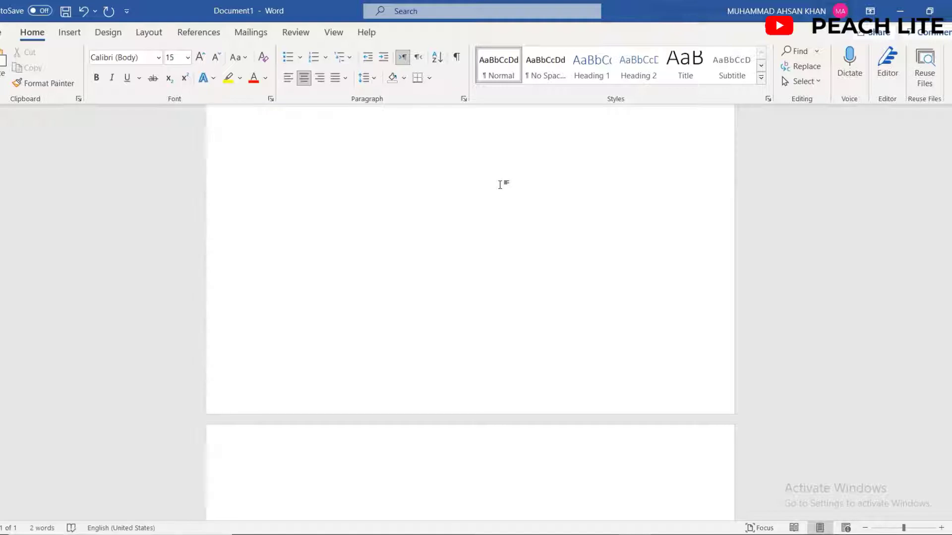
pyautogui.write('TABLE OF CONENT')
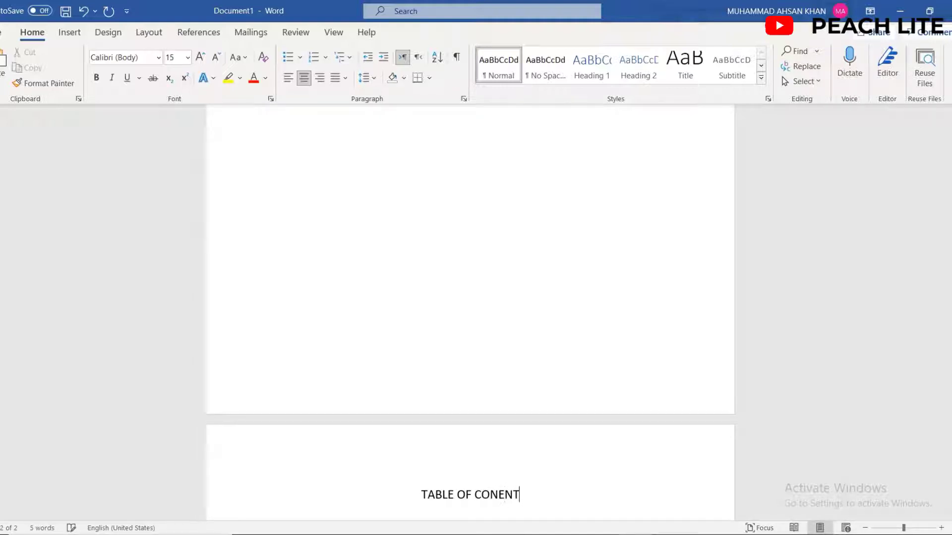
pyautogui.press('Return')
pyautogui.press('Return')
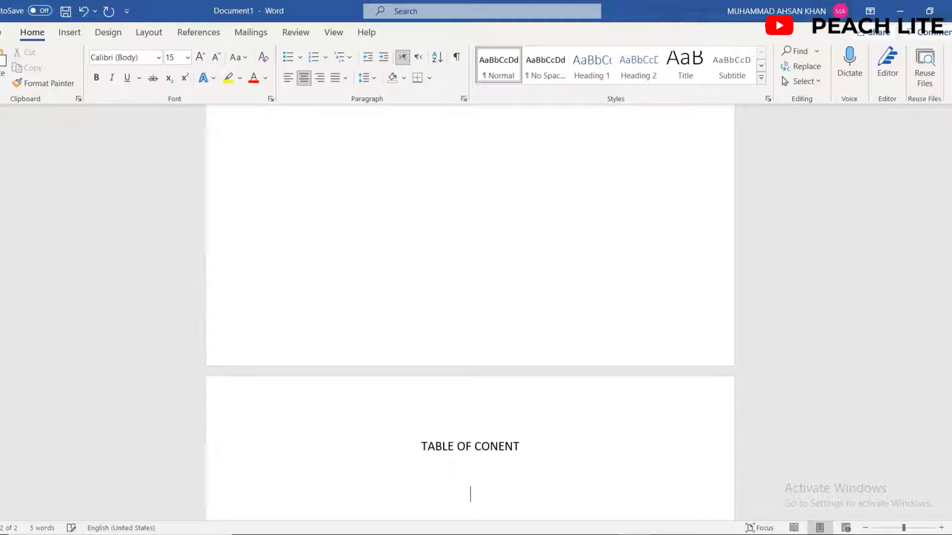
pyautogui.press('BackSpace')
pyautogui.press('BackSpace')
# - Insert another page break and enter "HEADING 1" on the third page, followed by a new line
pyautogui.hotkey('ctrl', 'Return')
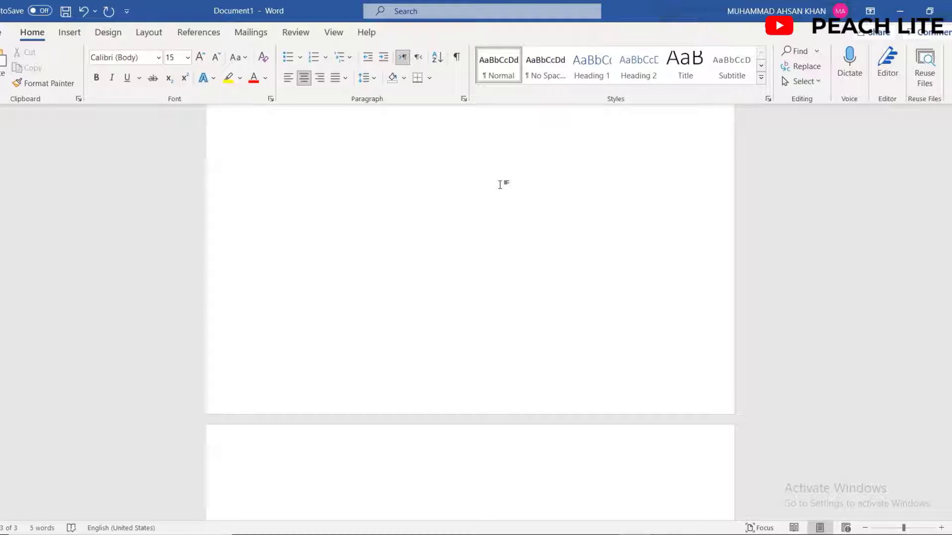
pyautogui.write('HEADER')
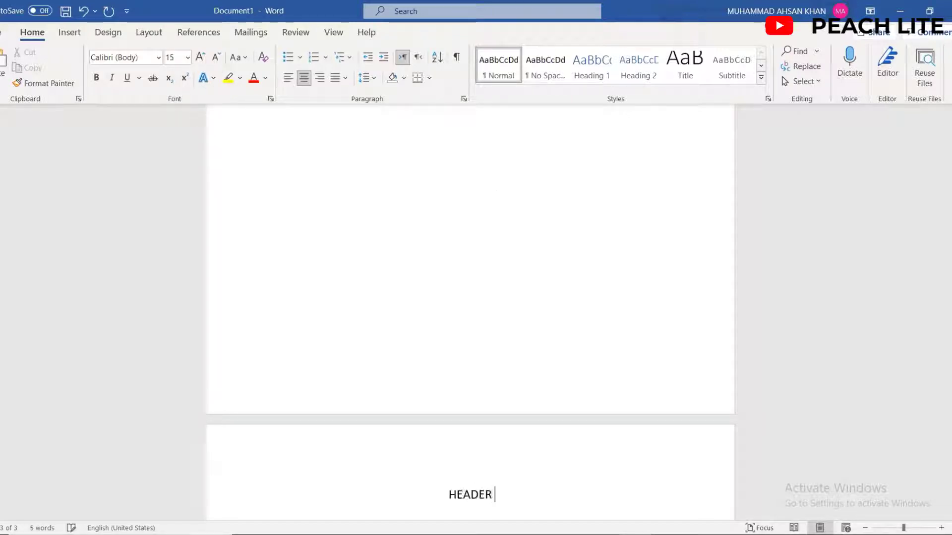
pyautogui.press('BackSpace')
pyautogui.press('BackSpace')
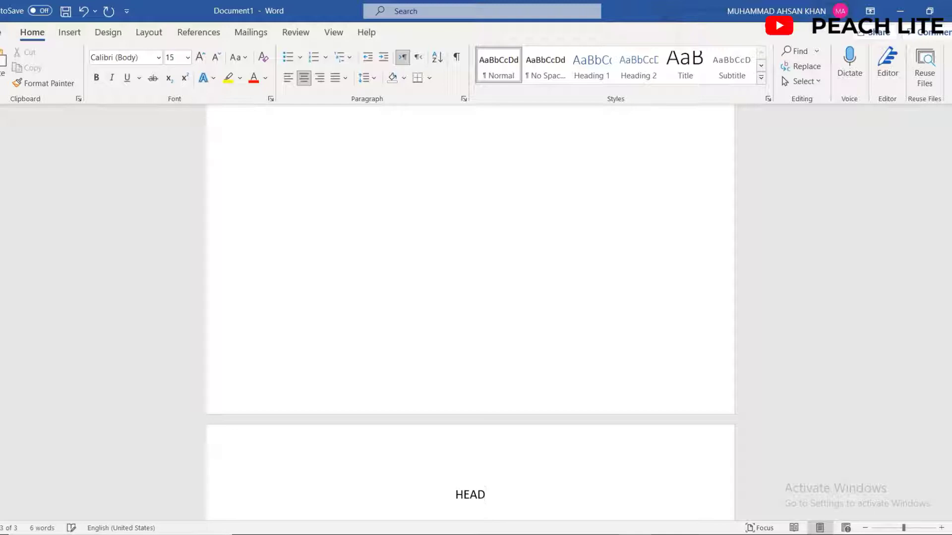
pyautogui.write('ING 11')
pyautogui.press('BackSpace')
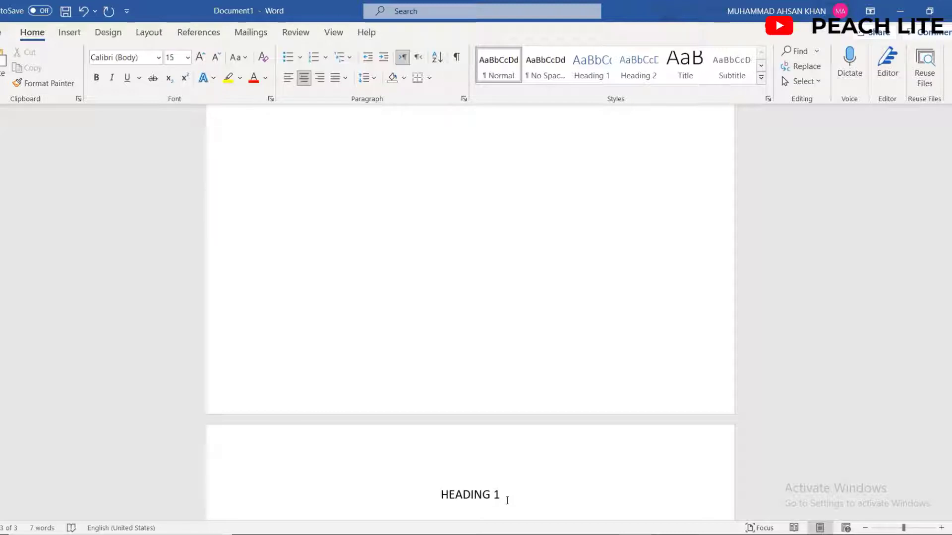
pyautogui.press('Return')
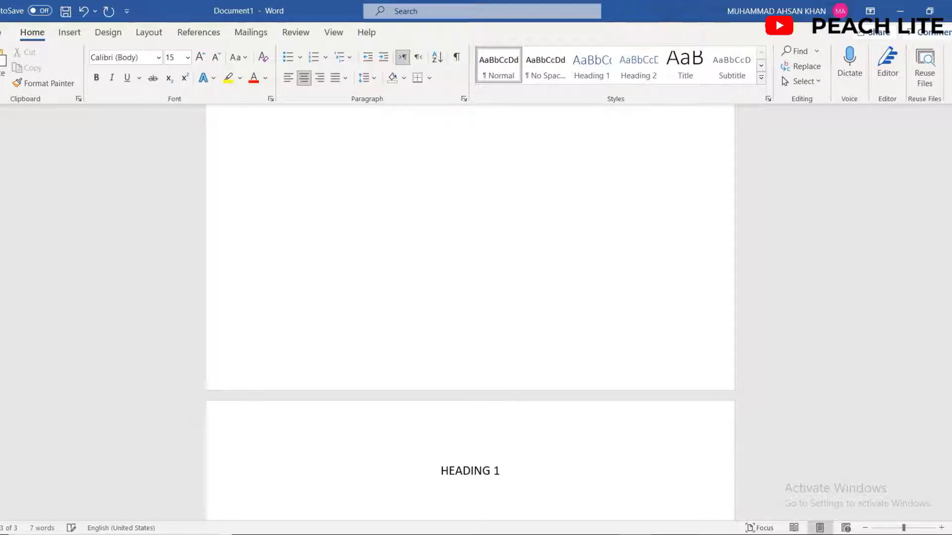
# - Switch to Chrome, search Google for "lorem ipsum text" and open the lipsum.com site
pyautogui.click(376, 534)
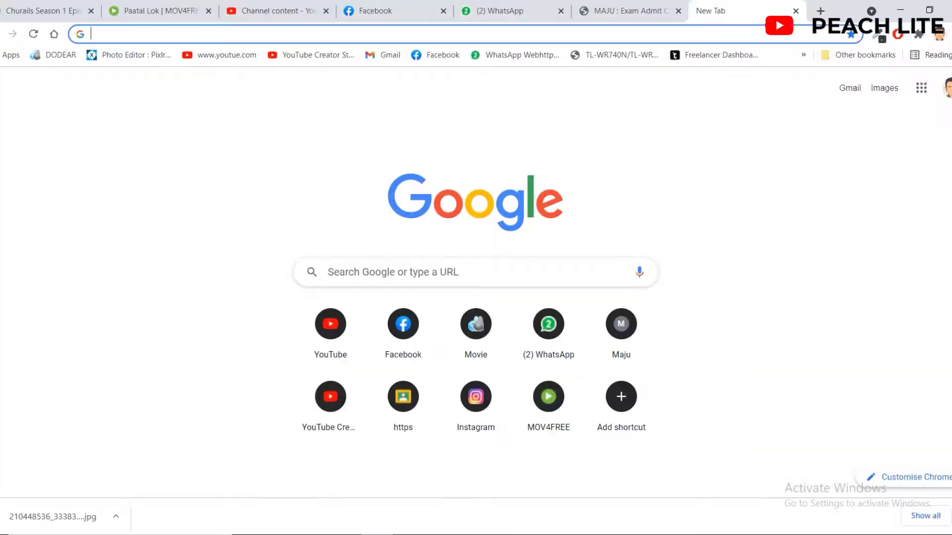
pyautogui.write('LOEMIP')
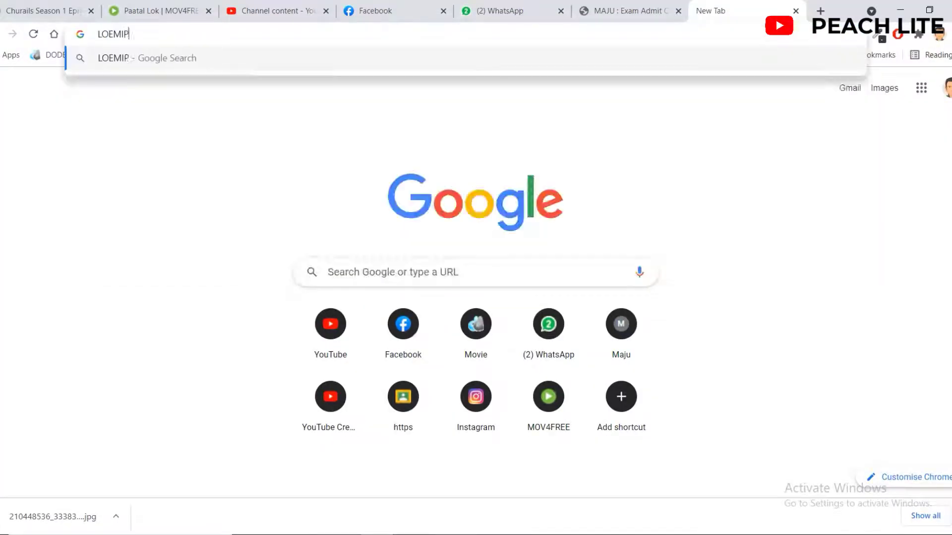
pyautogui.press('BackSpace')
pyautogui.press('BackSpace')
pyautogui.press('BackSpace')
pyautogui.press('BackSpace')
pyautogui.write('REM')
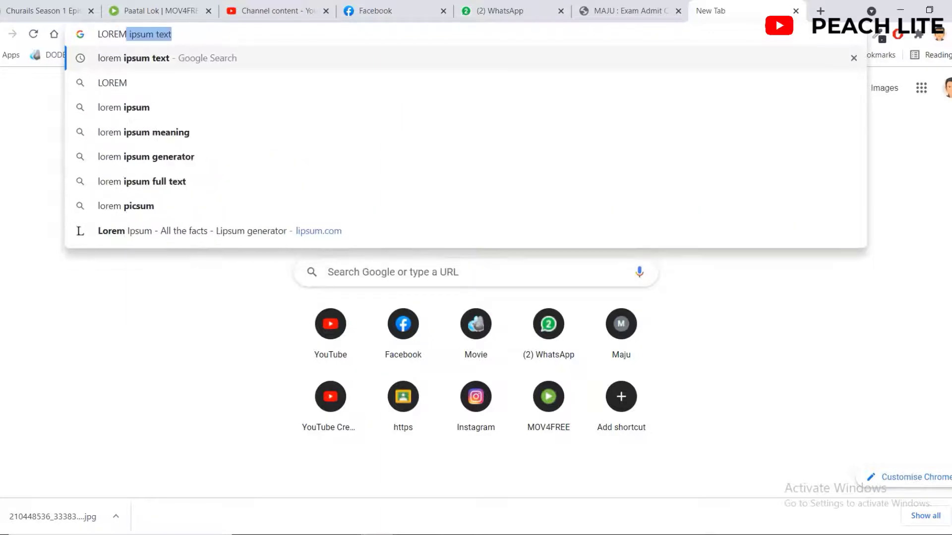
pyautogui.press('Return')
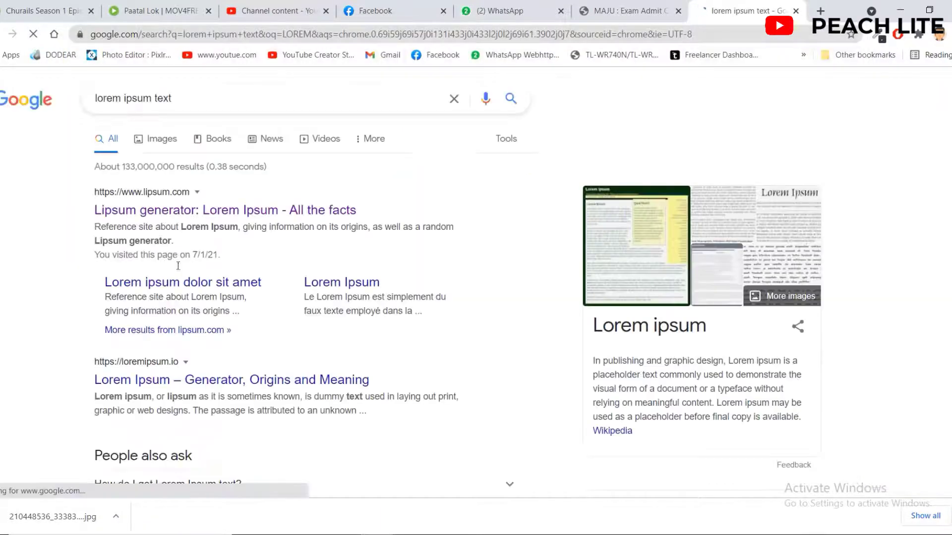
pyautogui.click(280, 210)
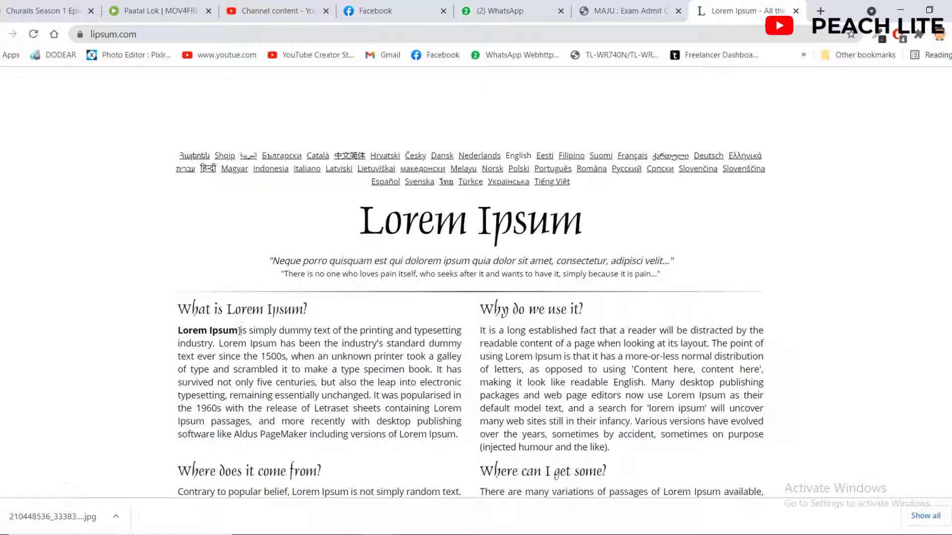
# - Copy the "What is Lorem Ipsum?" paragraph from after its bold opening words to the end, and return to the Word document
pyautogui.moveTo(240, 331); pyautogui.dragTo(454, 445)
pyautogui.hotkey('ctrl', 'c')
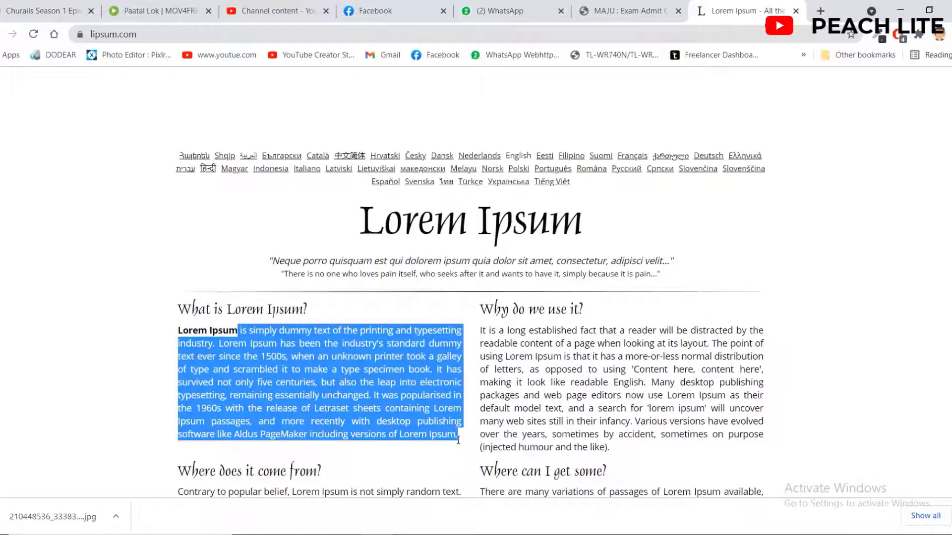
pyautogui.click(929, 10)
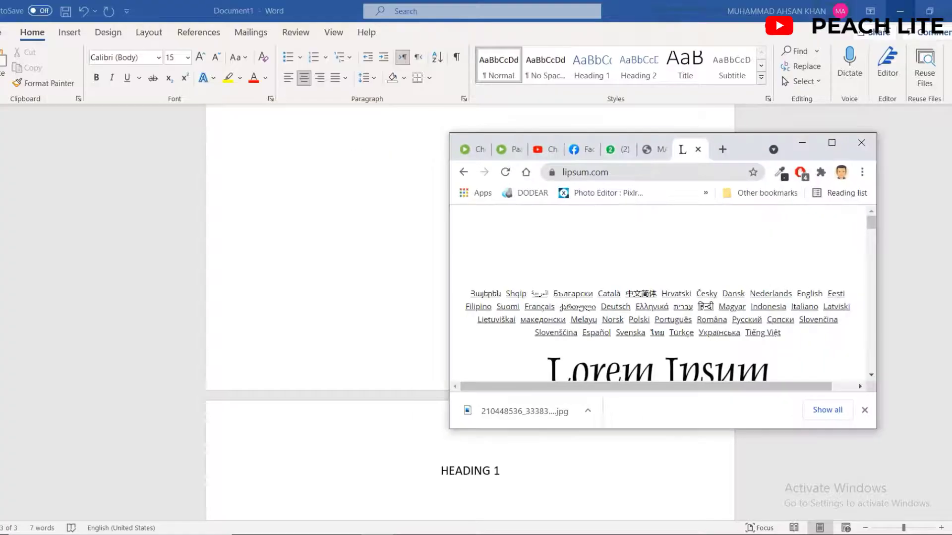
pyautogui.click(801, 144)
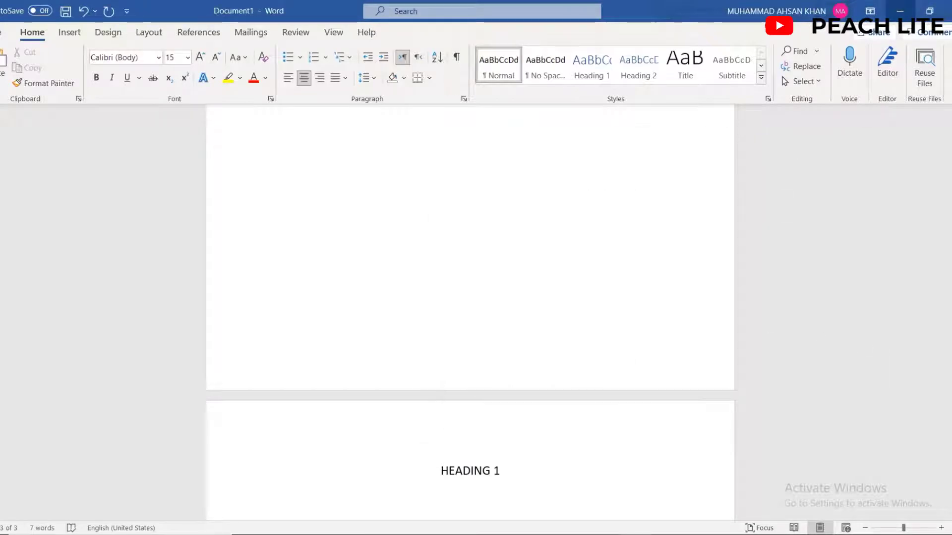
# - Paste the copied paragraph below "HEADING 1" on the third page and left-align it
pyautogui.scroll(-2, 816, 338)
pyautogui.scroll(-2, 699, 416)
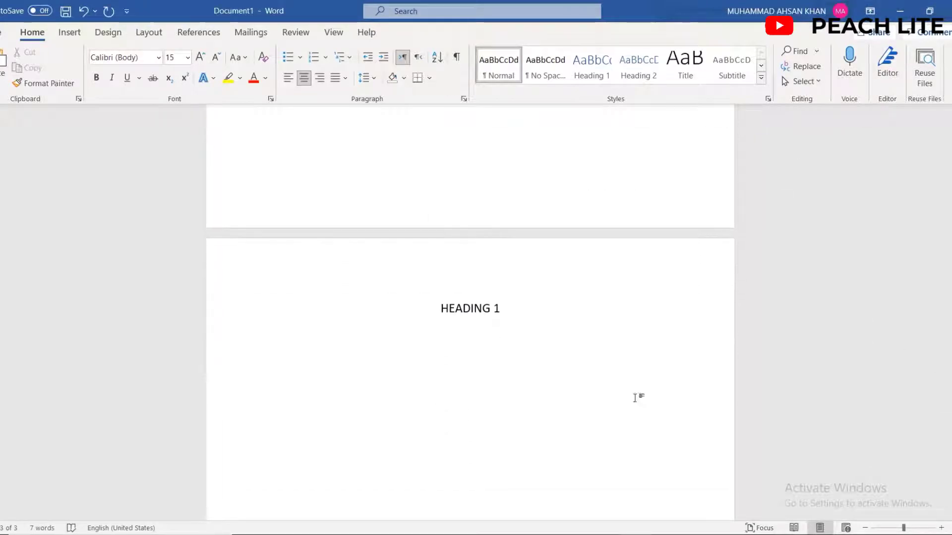
pyautogui.click(490, 339)
pyautogui.hotkey('ctrl', 'v')
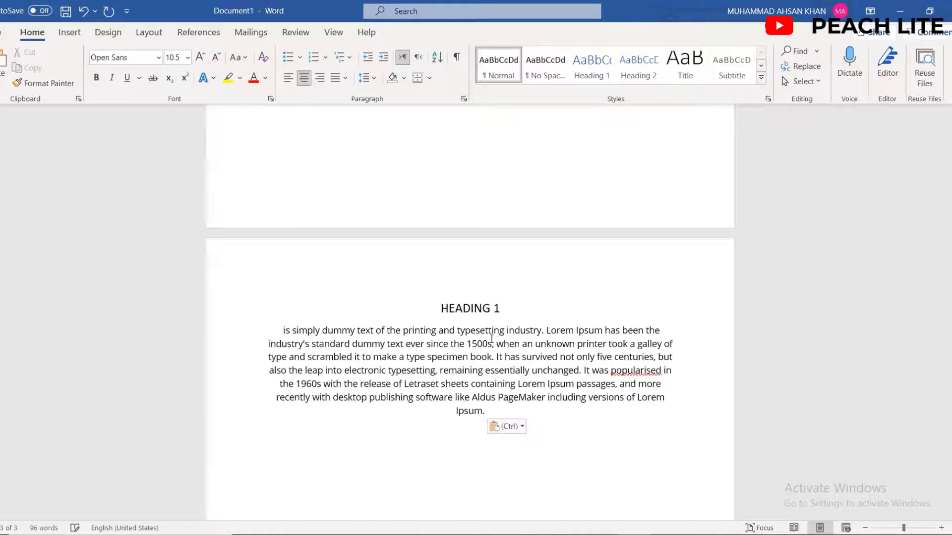
pyautogui.hotkey('ctrl', 'l')
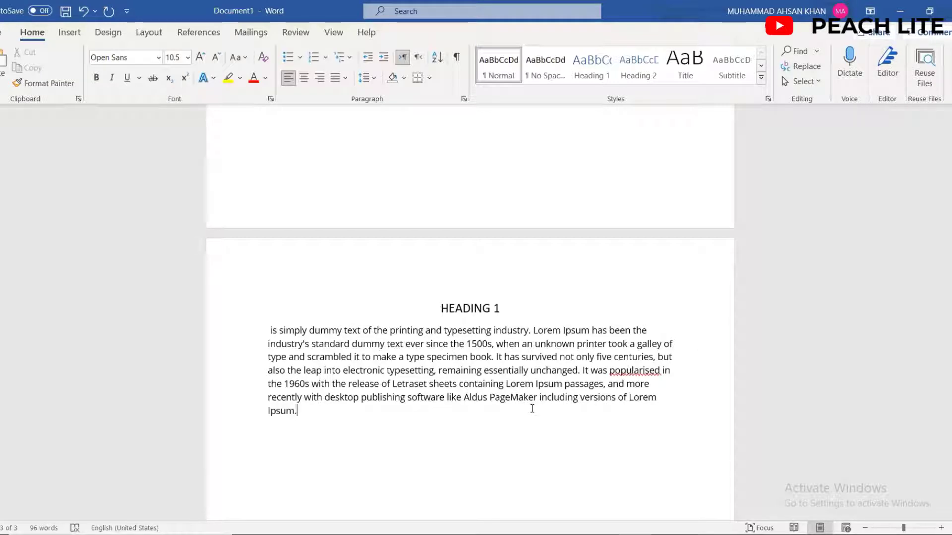
# - Copy "HEADING 1" with its paragraph and paste four copies below it, removing the extra blank line at the end
pyautogui.moveTo(304, 419); pyautogui.dragTo(287, 320)
pyautogui.hotkey('ctrl', 'c')
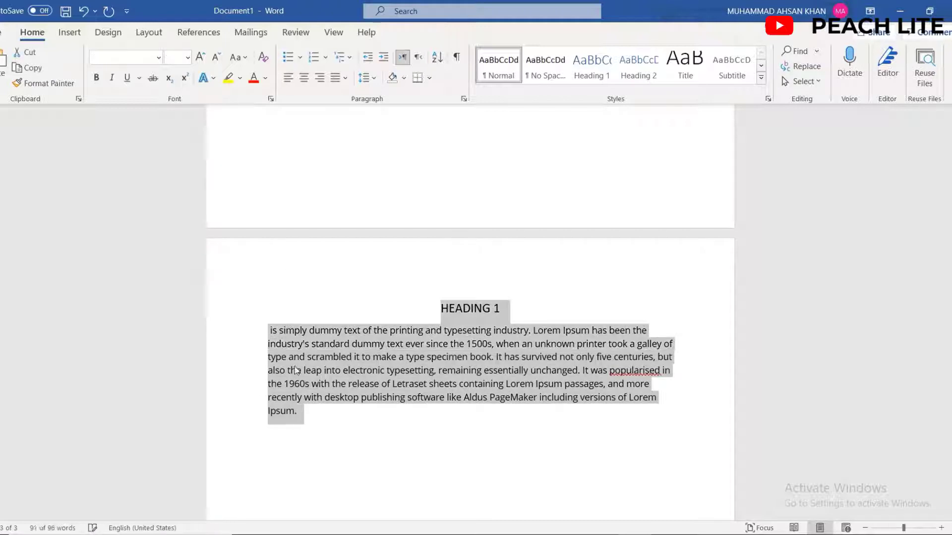
pyautogui.click(305, 414)
pyautogui.press('Return')
pyautogui.hotkey('ctrl', 'v')
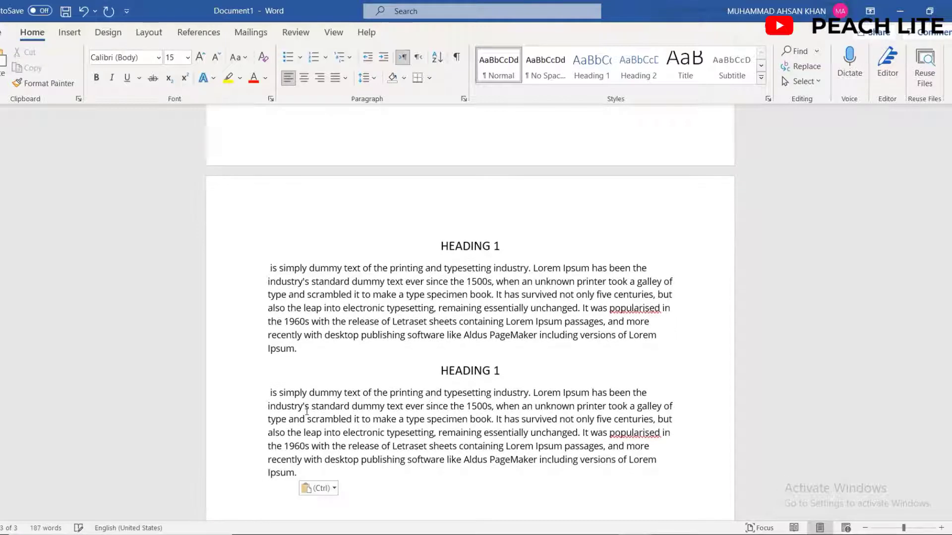
pyautogui.hotkey('ctrl', 'v')
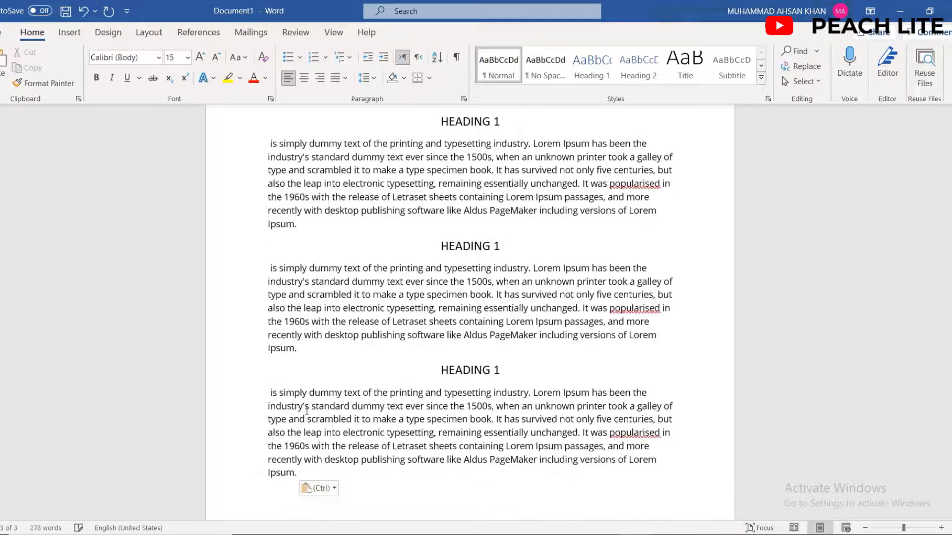
pyautogui.hotkey('ctrl', 'v')
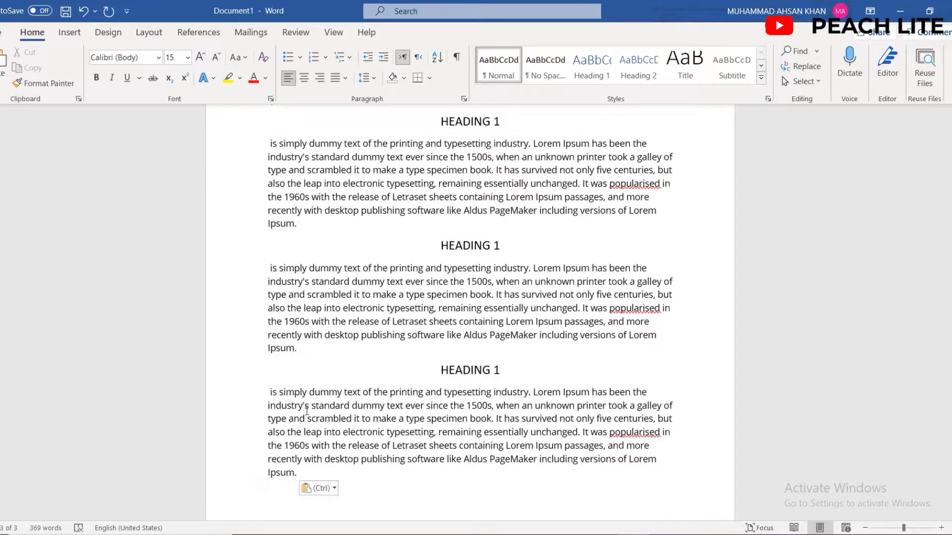
pyautogui.hotkey('ctrl', 'v')
pyautogui.press('BackSpace')
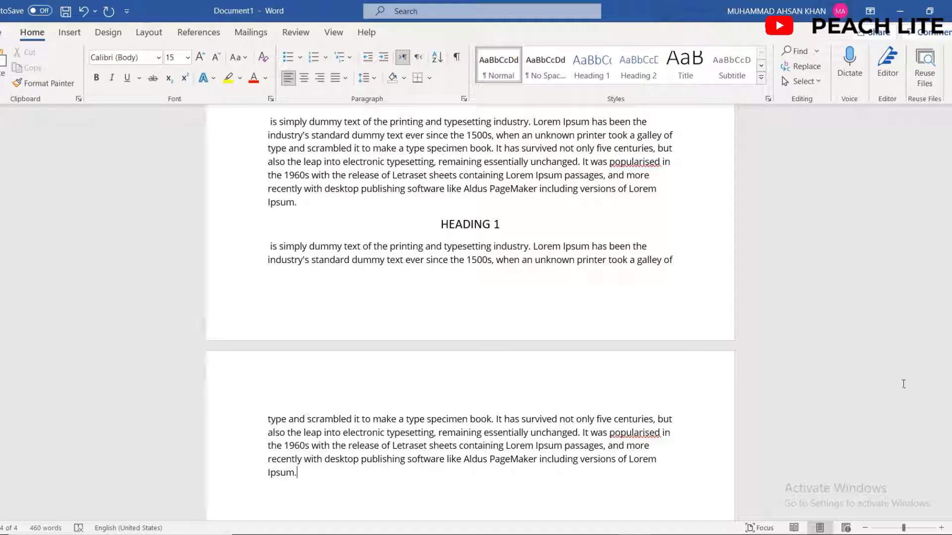
# - Renumber the four copied "HEADING 1" titles in order as HEADING 2, HEADING 3, HEADING 4 and HEADING 5
pyautogui.scroll(10, 903, 384)
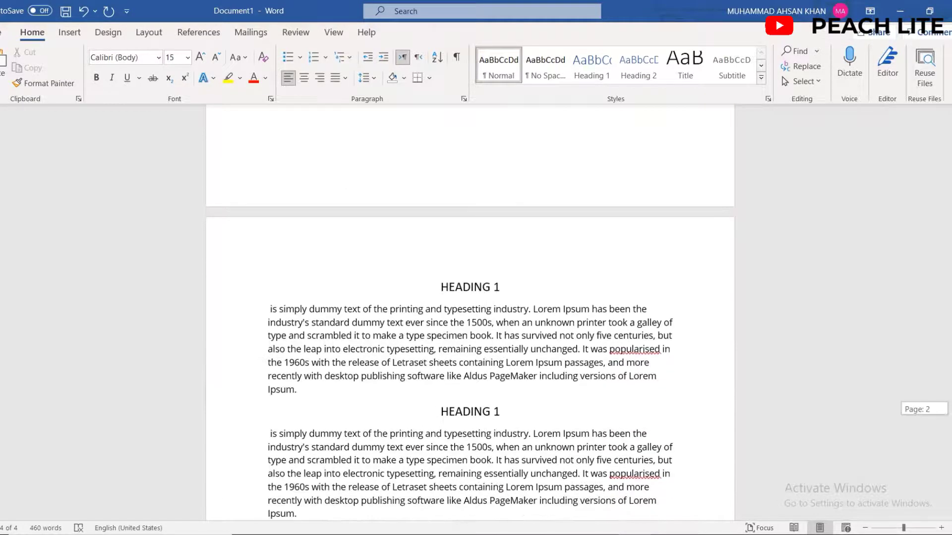
pyautogui.click(519, 414)
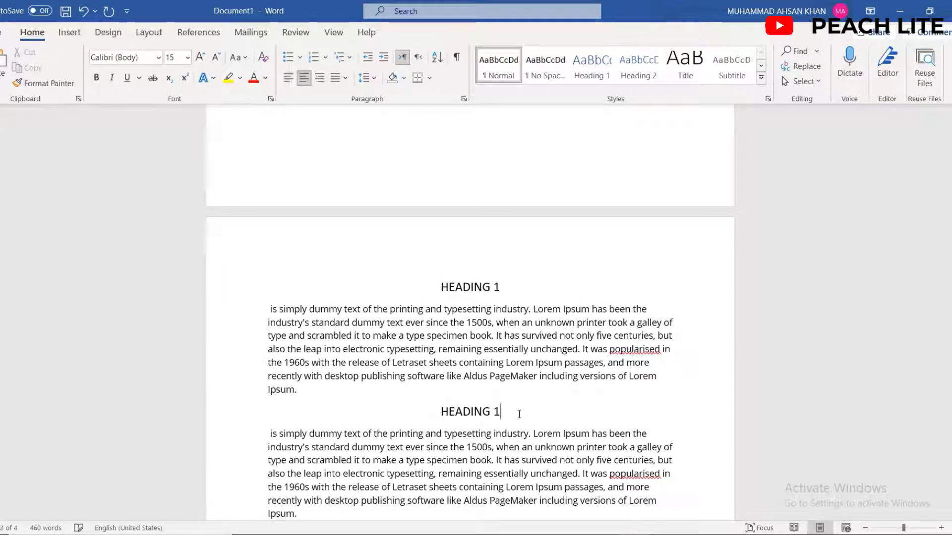
pyautogui.press('BackSpace')
pyautogui.write('2')
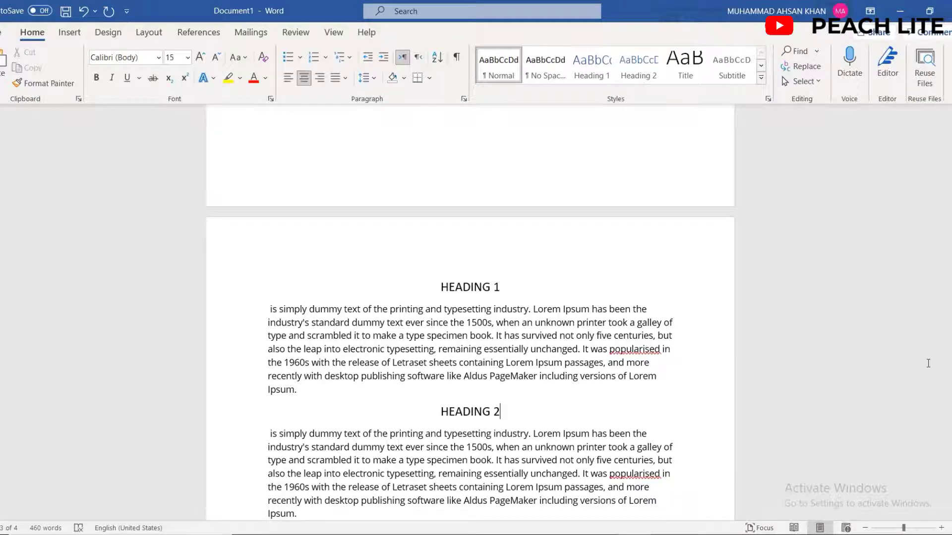
pyautogui.scroll(-8, 928, 364)
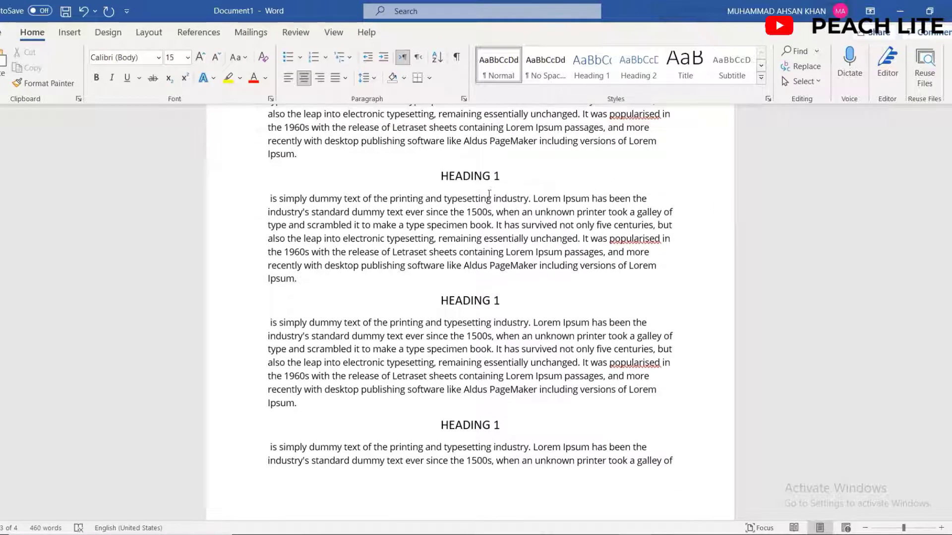
pyautogui.press('BackSpace')
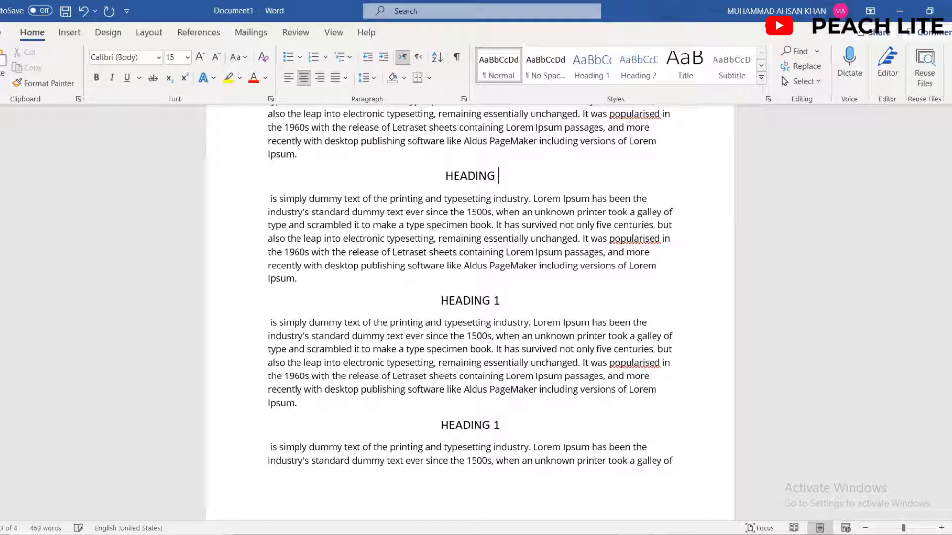
pyautogui.write('3')
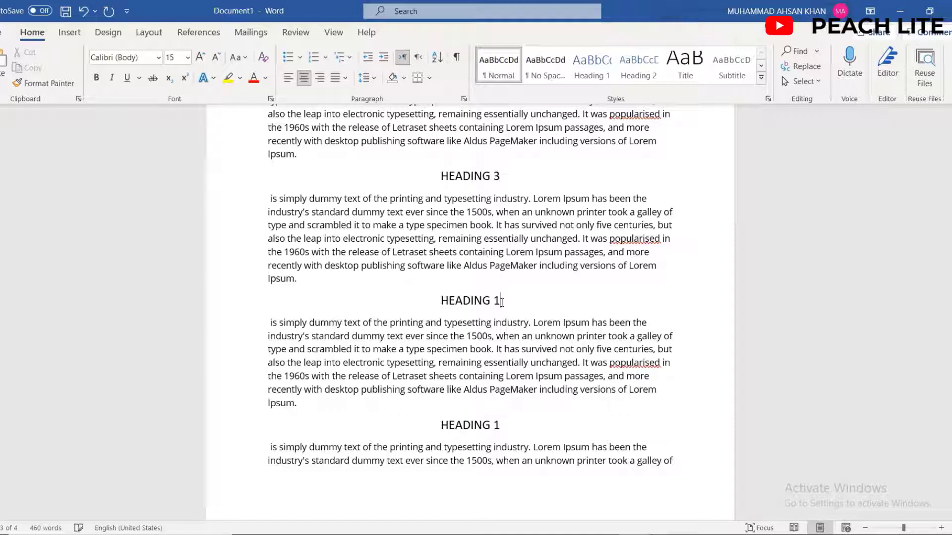
pyautogui.press('BackSpace')
pyautogui.write('4')
pyautogui.click(499, 425)
pyautogui.press('BackSpace')
pyautogui.write('5')
# - Review the document from the title page and table of contents page through all five headings and their paragraphs
pyautogui.hotkey('ctrl', 'Home')
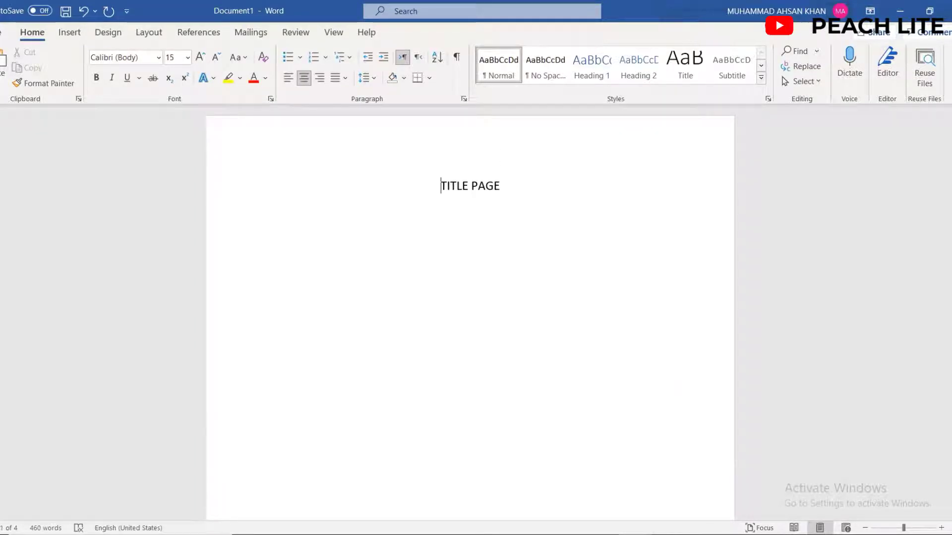
pyautogui.press('pagedown')
pyautogui.press('pagedown')
pyautogui.press('pagedown')
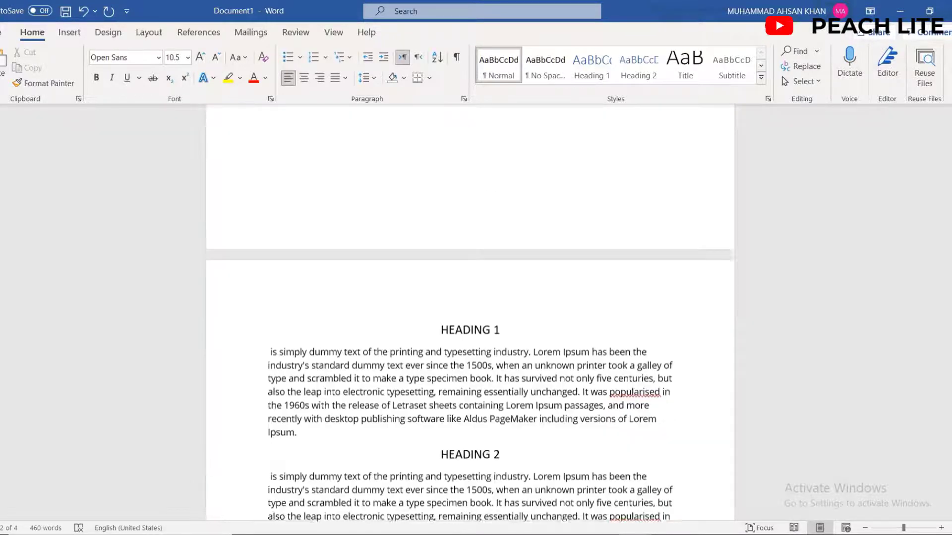
pyautogui.scroll(-7, 470, 318)
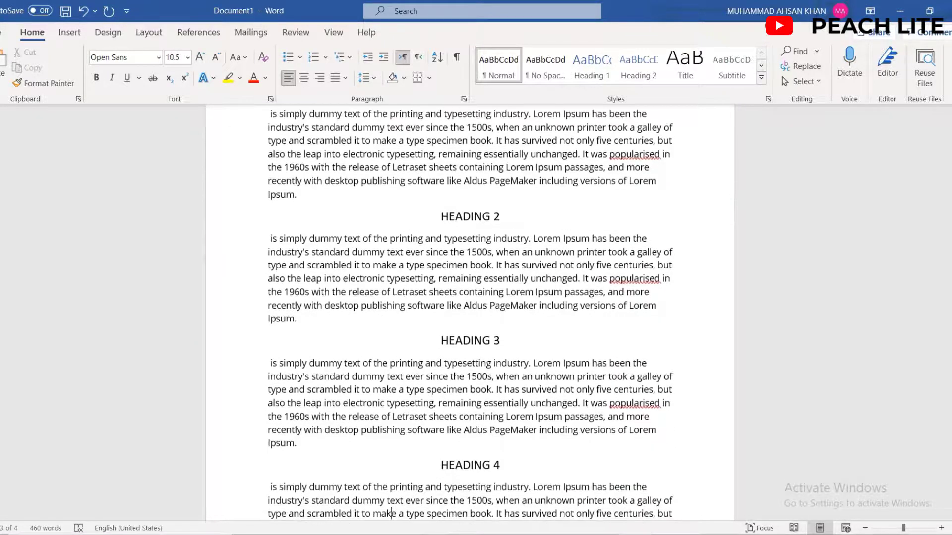
pyautogui.scroll(-5, 395, 109)
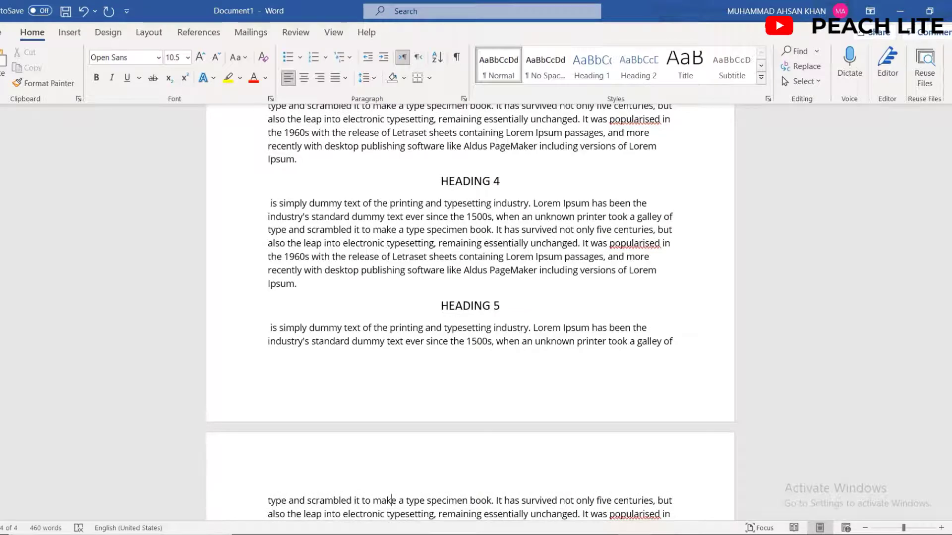
pyautogui.scroll(3, 395, 109)
pyautogui.scroll(2, 396, 109)
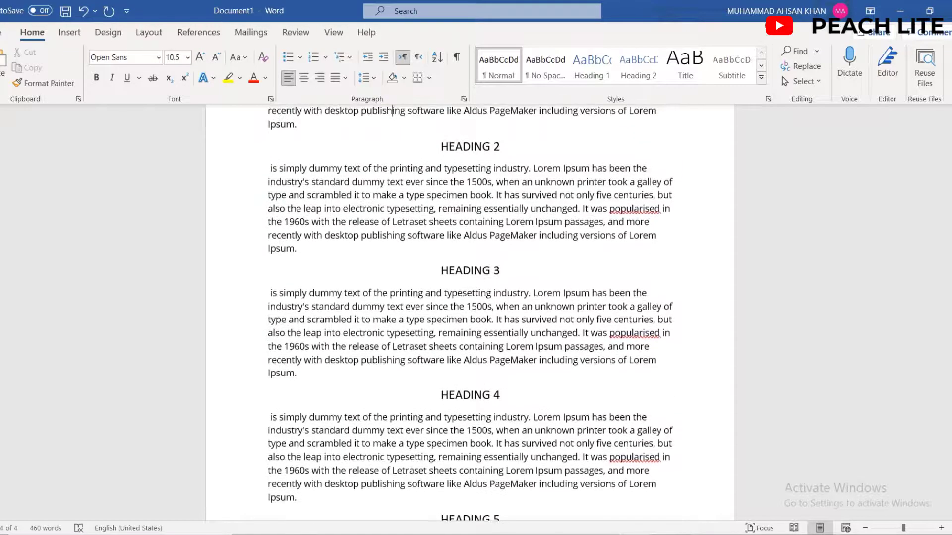
pyautogui.scroll(20, 392, 114)
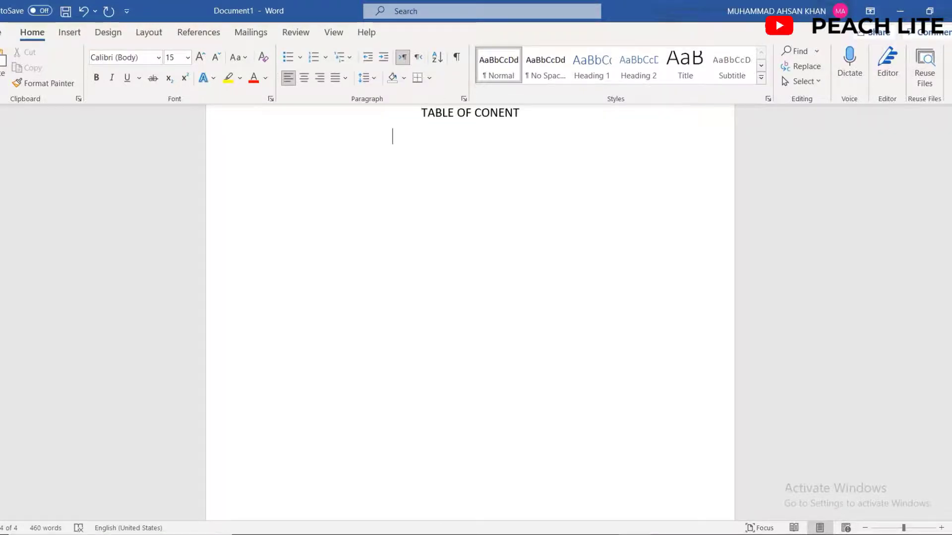
pyautogui.scroll(-20, 390, 136)
pyautogui.scroll(10, 390, 142)
pyautogui.scroll(-10, 391, 142)
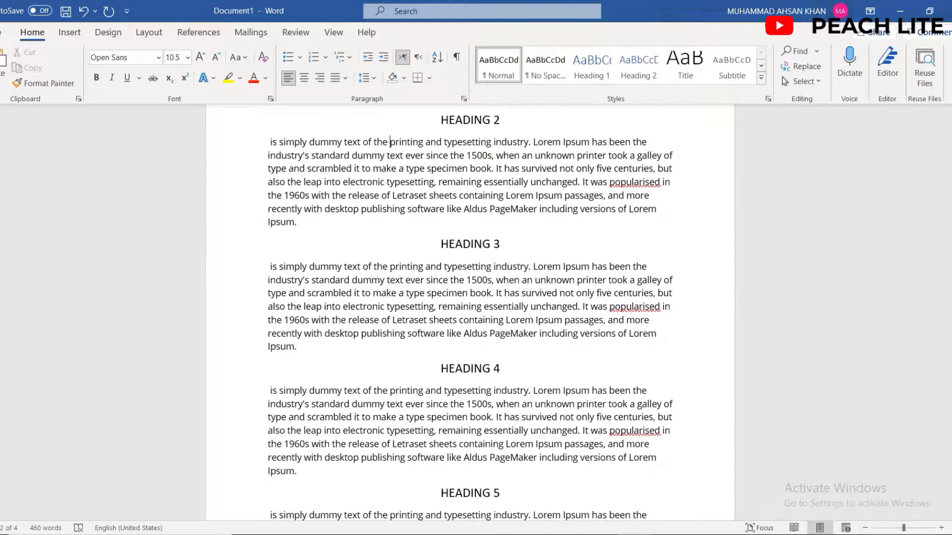
pyautogui.scroll(10, 391, 141)
pyautogui.scroll(-10, 390, 142)
pyautogui.click(389, 142)
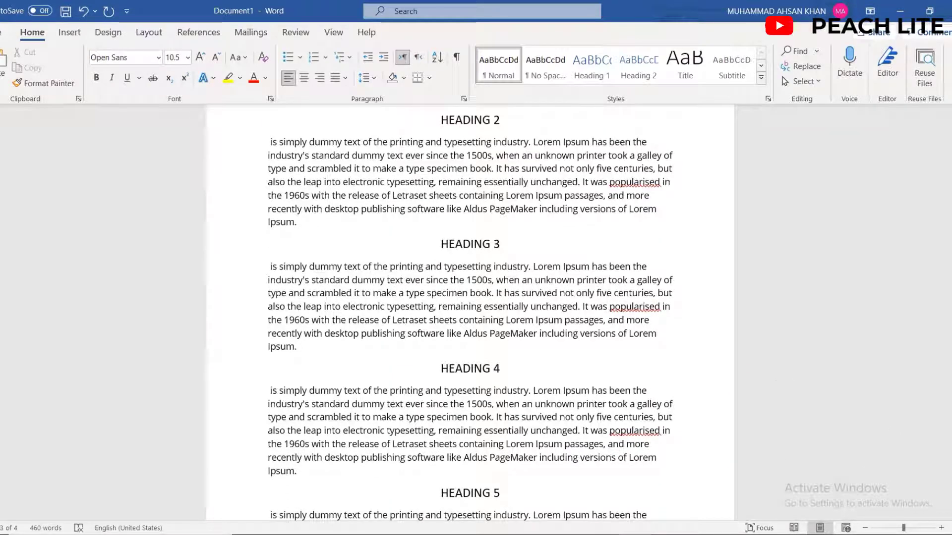
pyautogui.moveTo(950, 377); pyautogui.dragTo(951, 353)
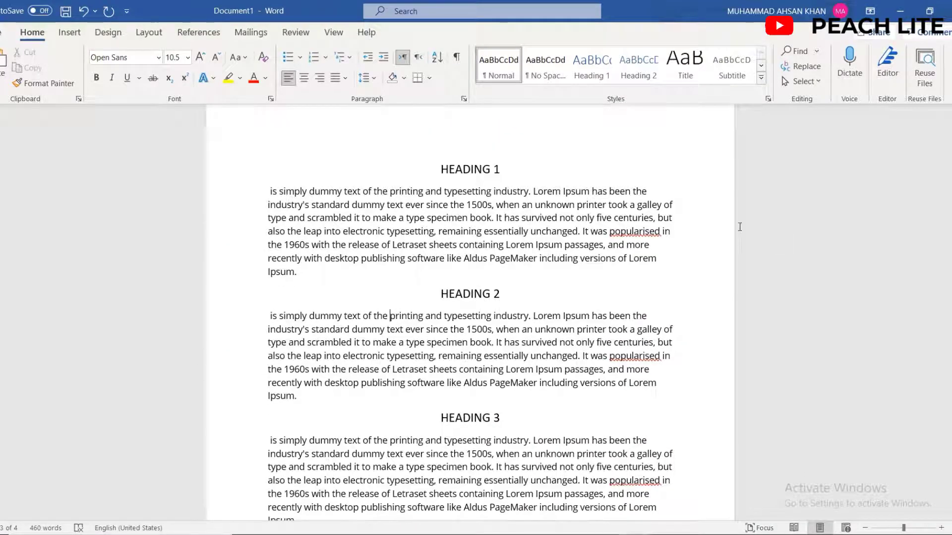
# - Apply the Heading 1 style to the HEADING 1, HEADING 2 and HEADING 3 titles
pyautogui.tripleClick(465, 171)
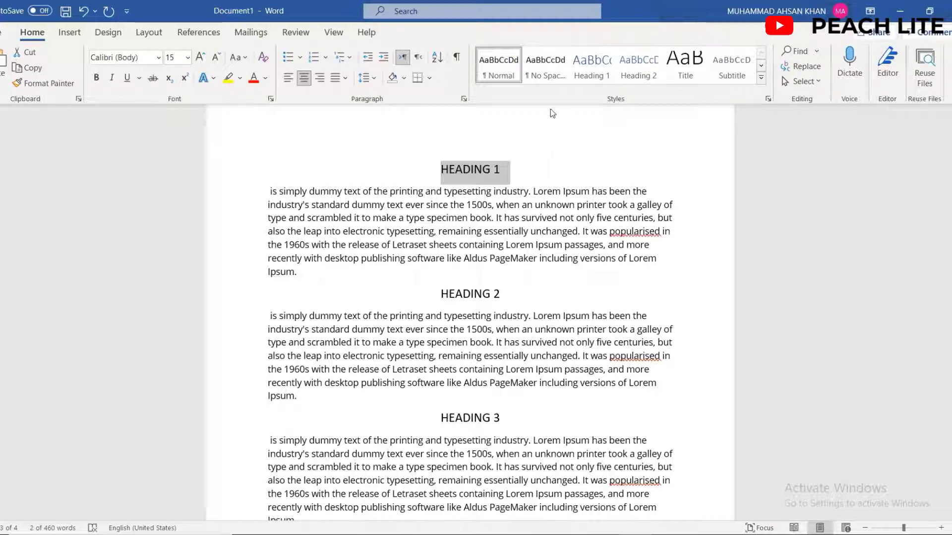
pyautogui.click(600, 77)
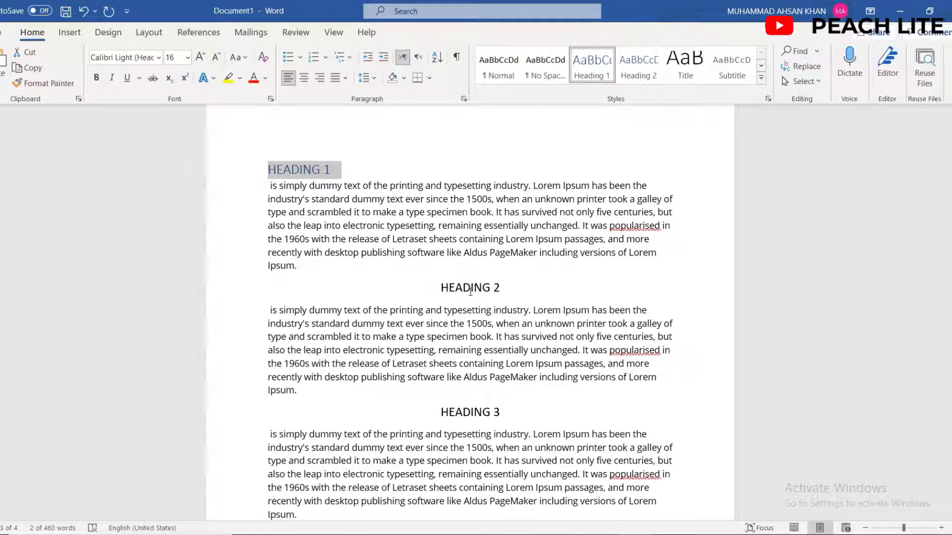
pyautogui.tripleClick(470, 292)
pyautogui.click(593, 66)
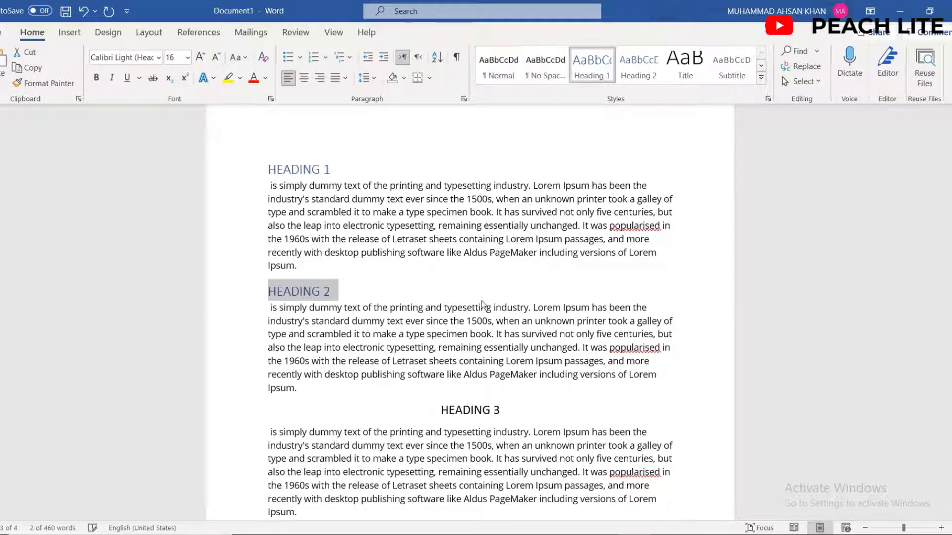
pyautogui.tripleClick(443, 413)
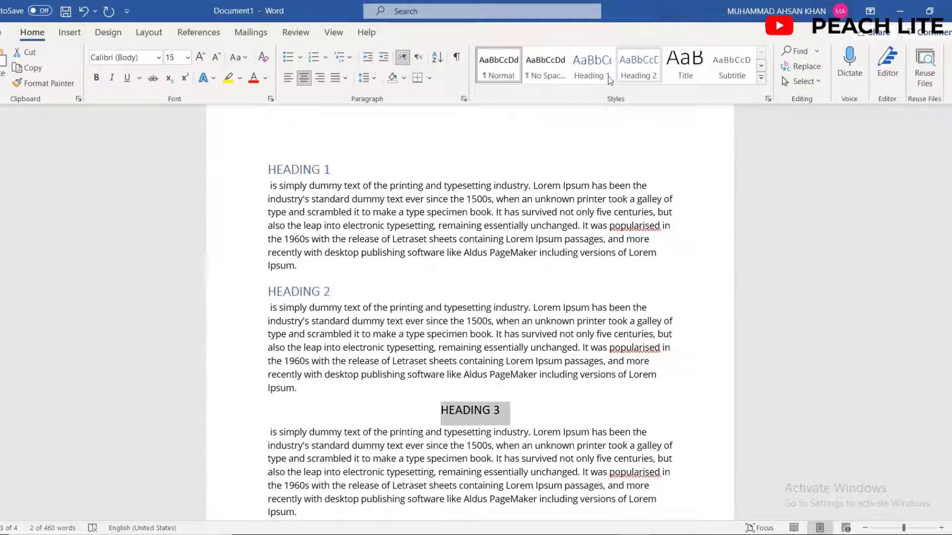
pyautogui.click(592, 65)
# - Apply the Heading 1 style to the HEADING 4 and HEADING 5 titles
pyautogui.scroll(-5, 624, 394)
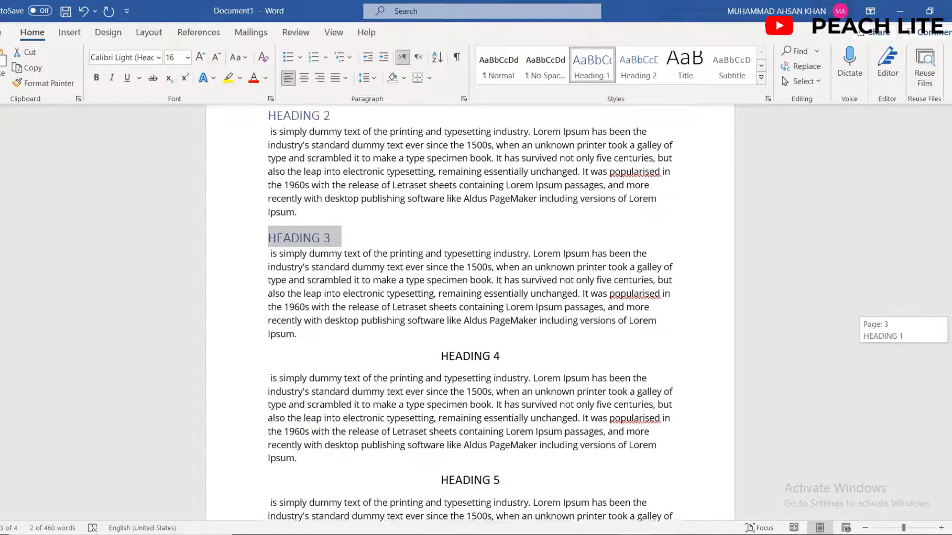
pyautogui.tripleClick(482, 344)
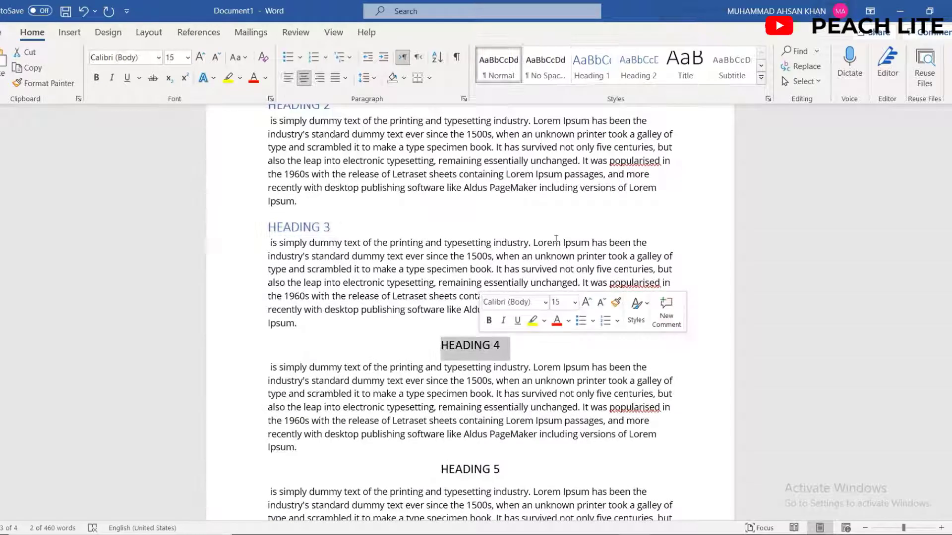
pyautogui.click(592, 66)
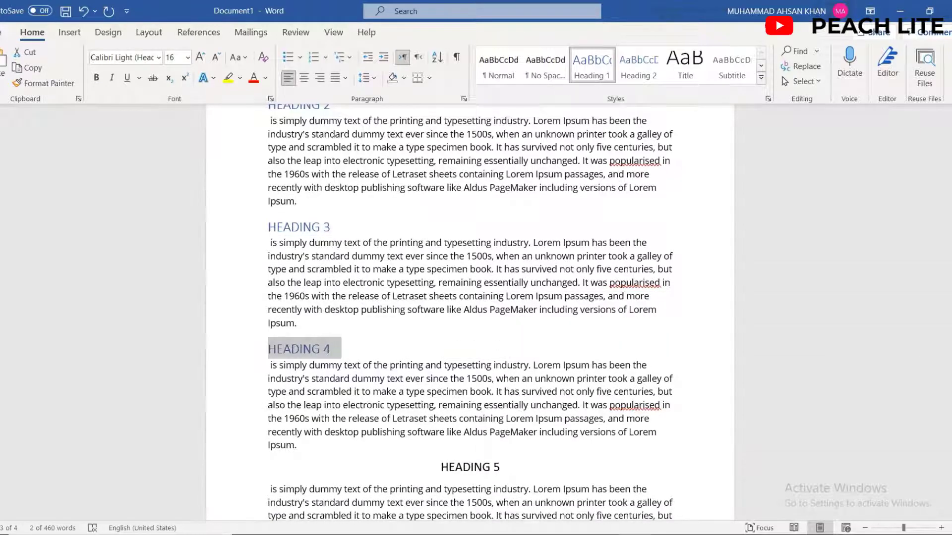
pyautogui.scroll(-4, 845, 355)
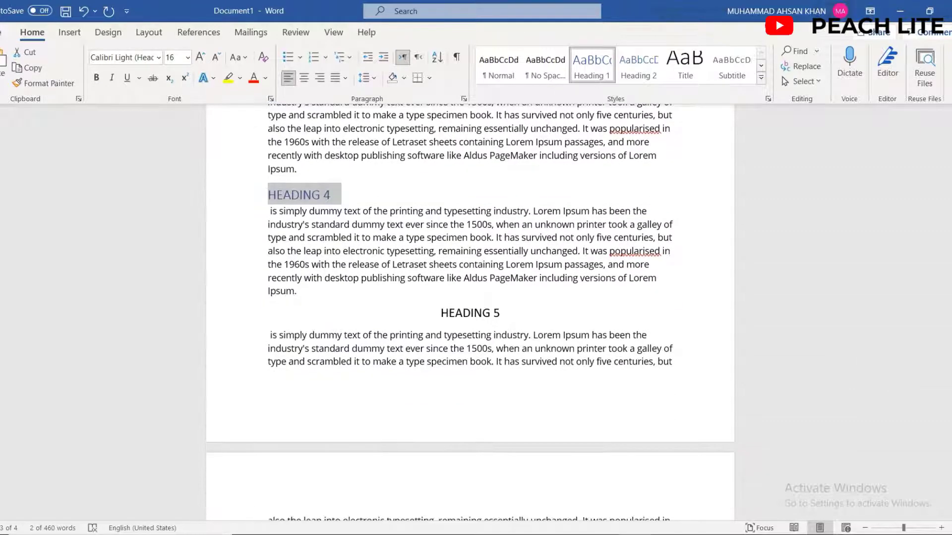
pyautogui.tripleClick(471, 312)
pyautogui.click(594, 61)
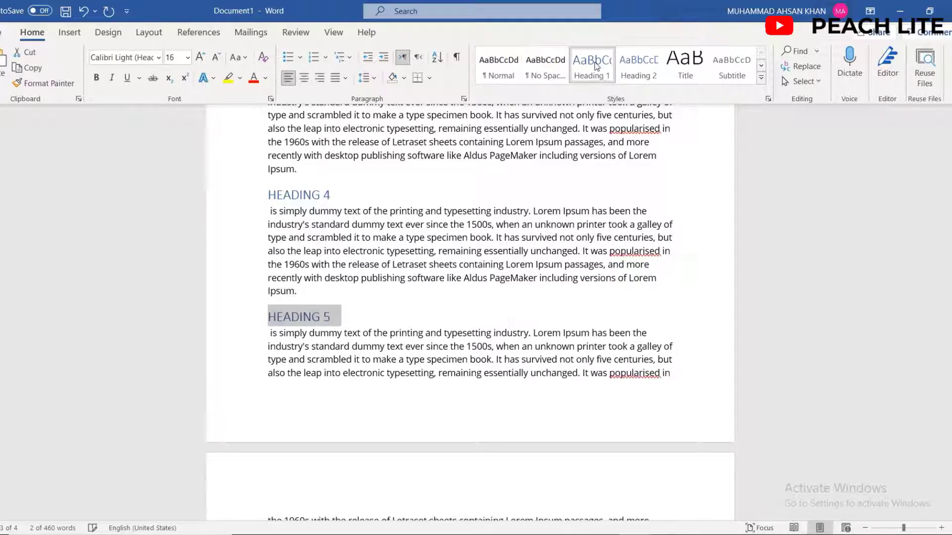
# - Add a new line reading "PARTS OF HEADING 4 -" below the paragraph under HEADING 4
pyautogui.moveTo(950, 396); pyautogui.dragTo(950, 368)
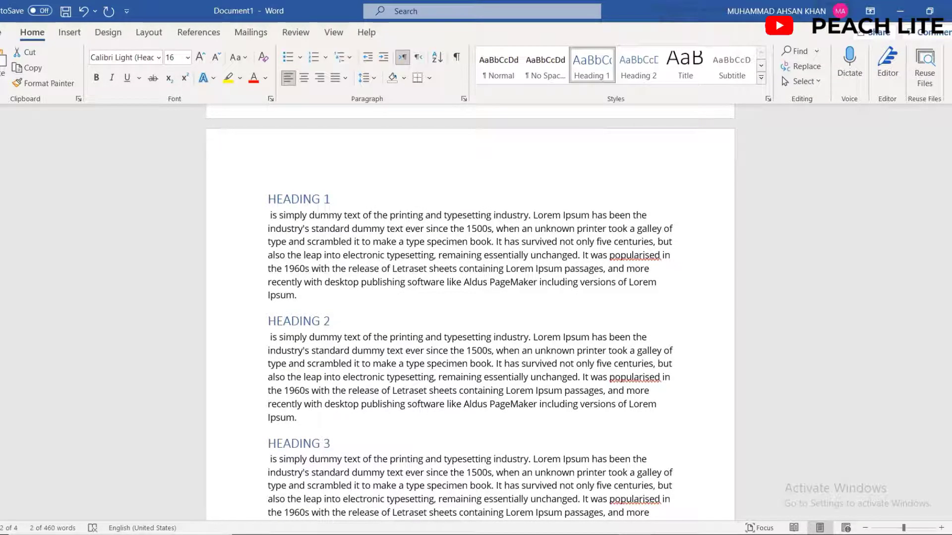
pyautogui.scroll(-8, 470, 313)
pyautogui.scroll(-3, 470, 312)
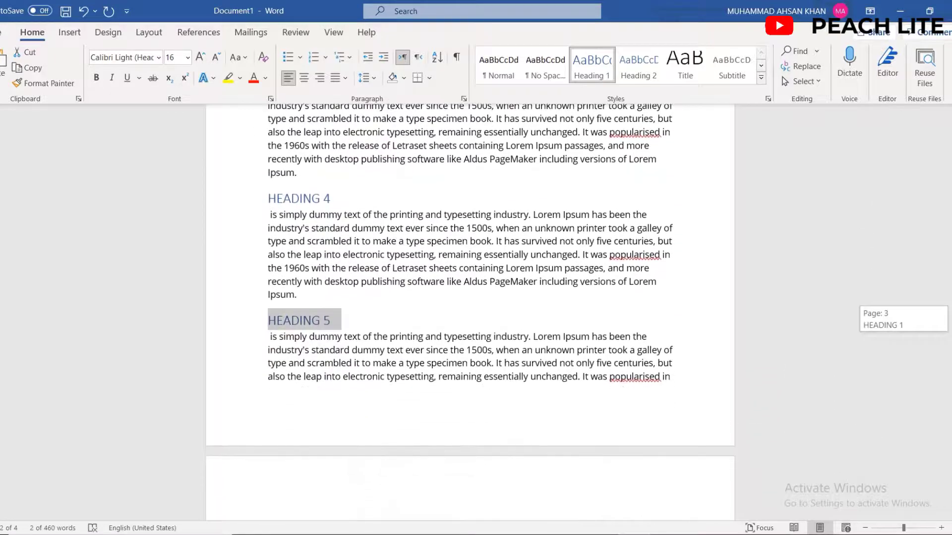
pyautogui.scroll(1, 471, 267)
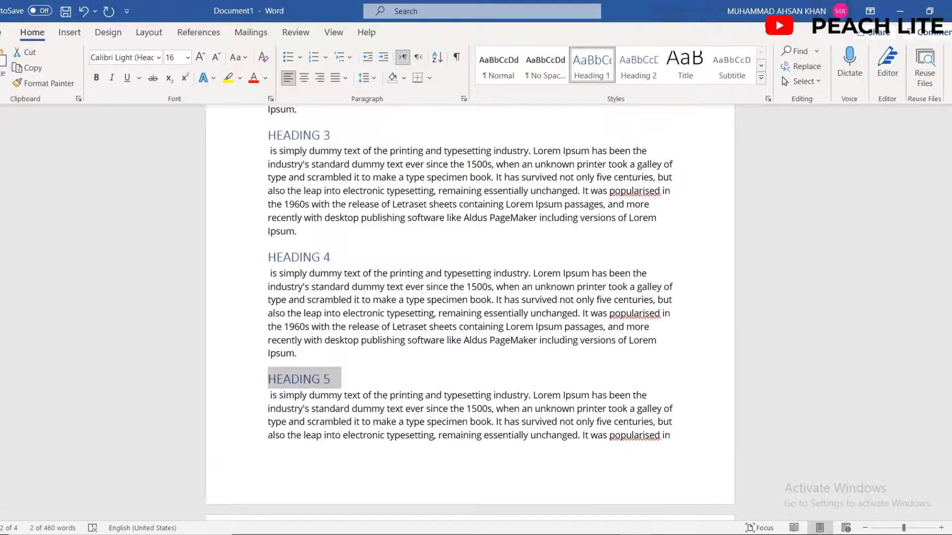
pyautogui.click(480, 357)
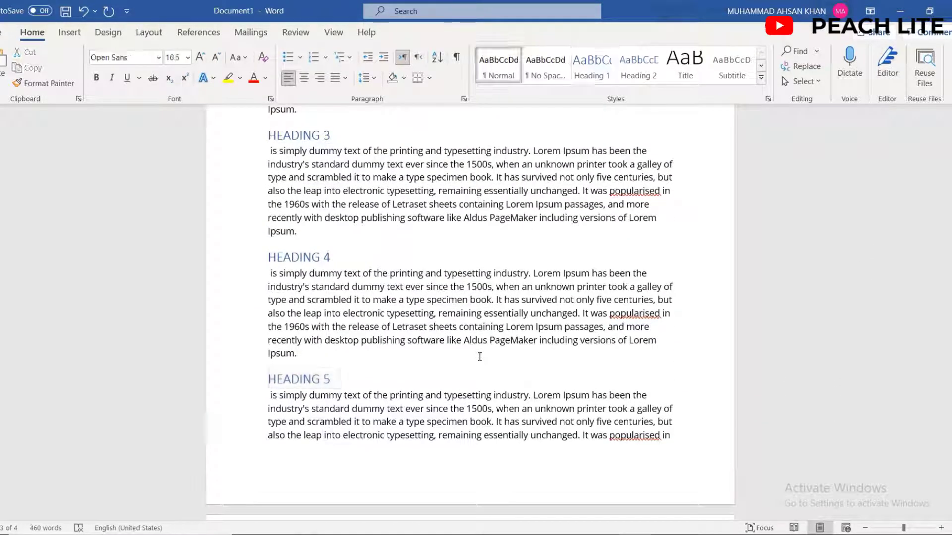
pyautogui.press('Return')
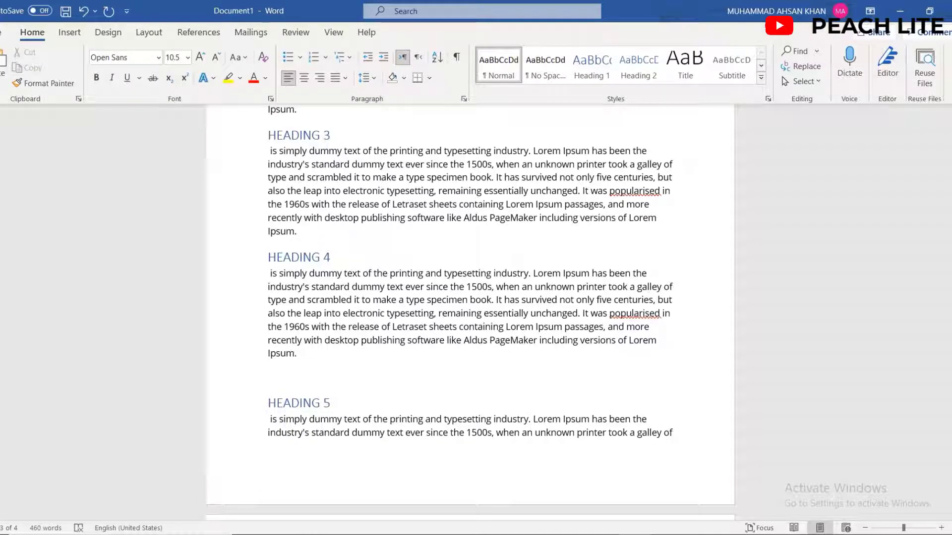
pyautogui.write('PARTS')
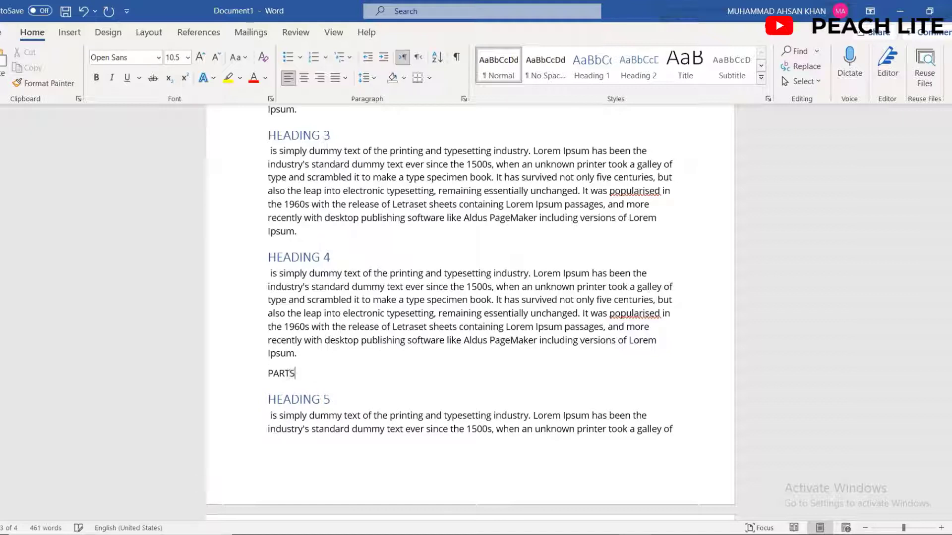
pyautogui.write(' OF HEADING')
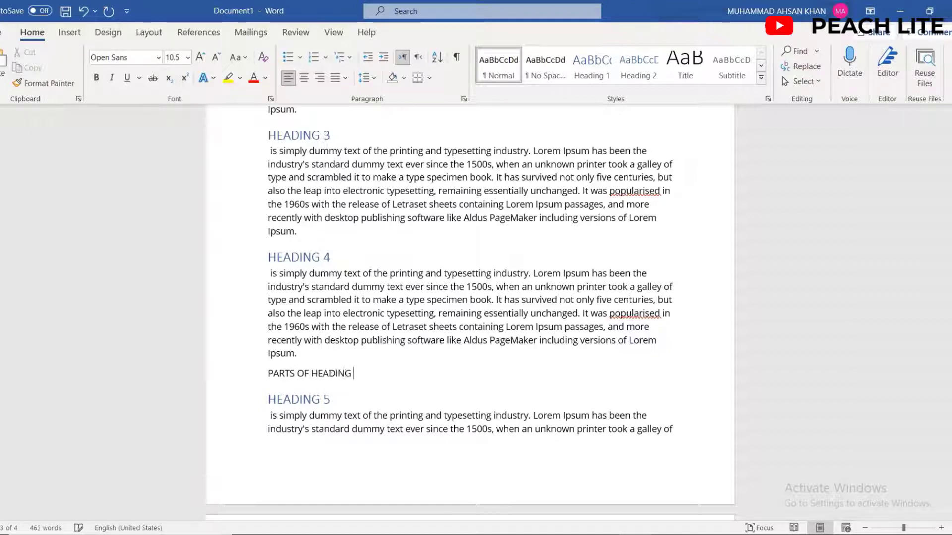
pyautogui.write(' 4 -')
# - Append a copy of the HEADING 4 text from "leap into" onward to the new line, and style "PARTS OF HEADING 4" as Heading 2
pyautogui.moveTo(302, 354); pyautogui.dragTo(305, 313)
pyautogui.hotkey('ctrl', 'c')
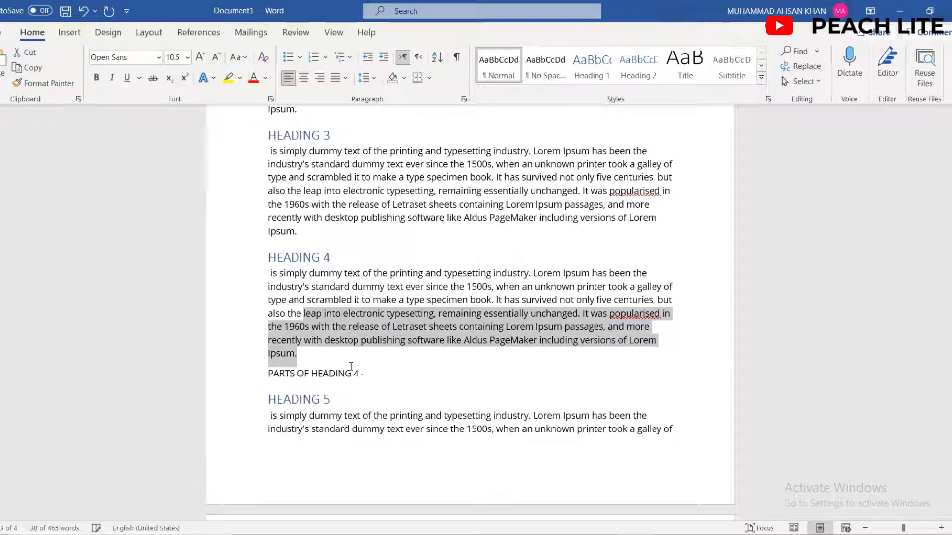
pyautogui.click(381, 374)
pyautogui.hotkey('ctrl', 'v')
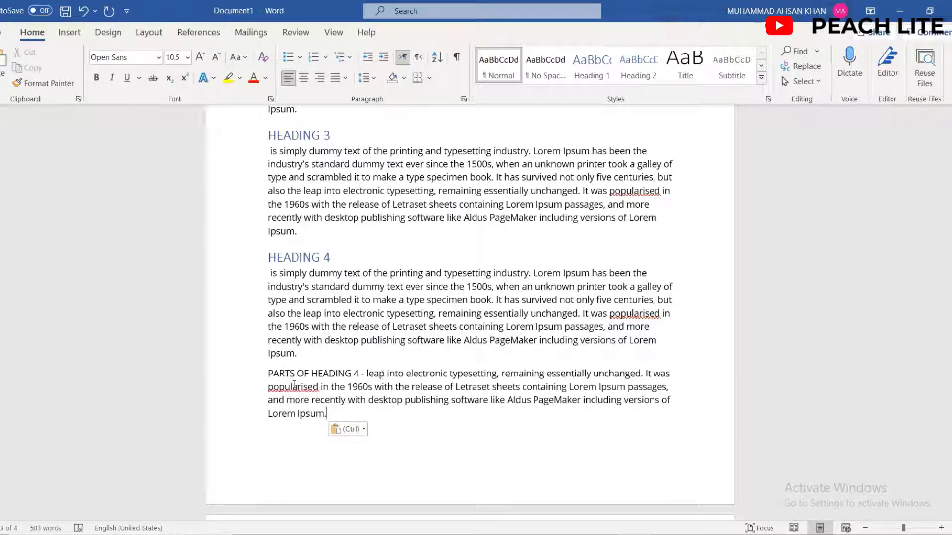
pyautogui.moveTo(269, 373); pyautogui.dragTo(360, 373)
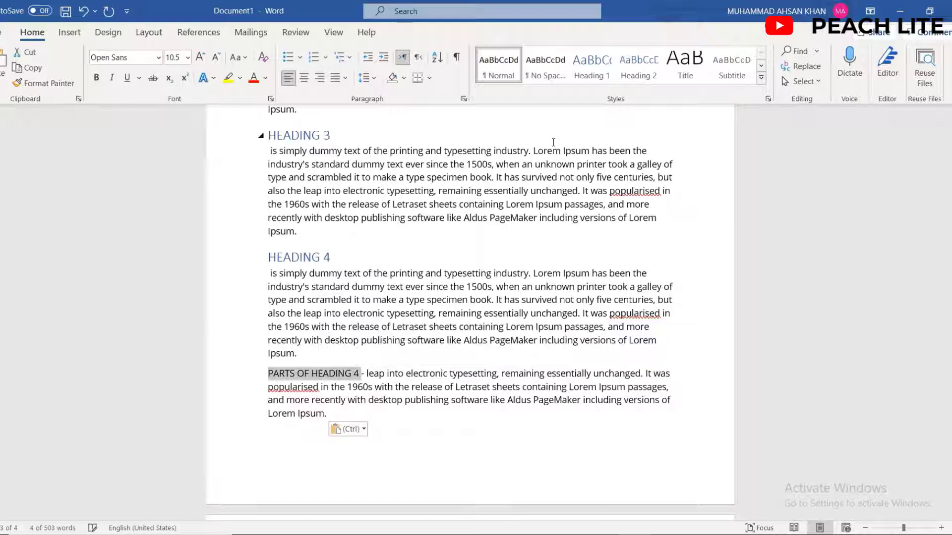
pyautogui.click(640, 76)
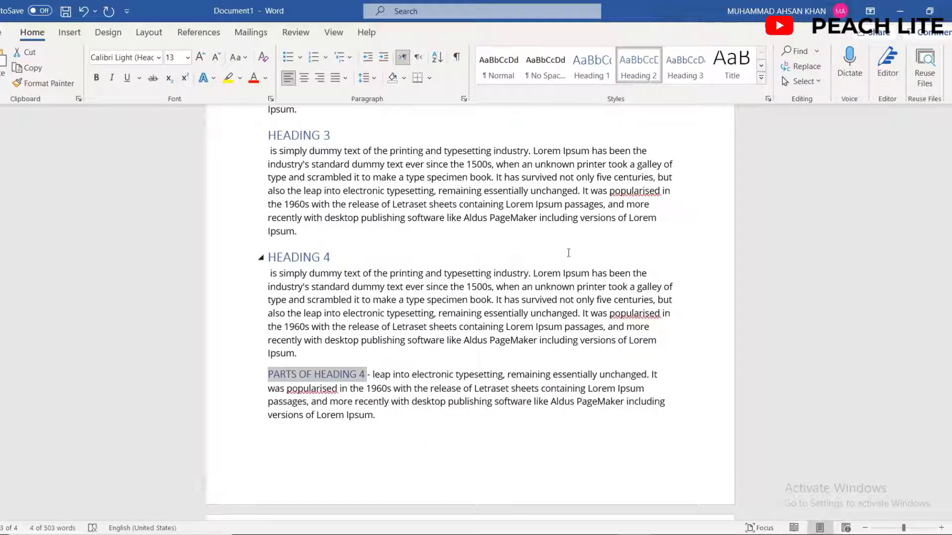
# - Insert an Automatic Table 1 table of contents on a new line below the "TABLE OF CONENT" title
pyautogui.click(516, 374)
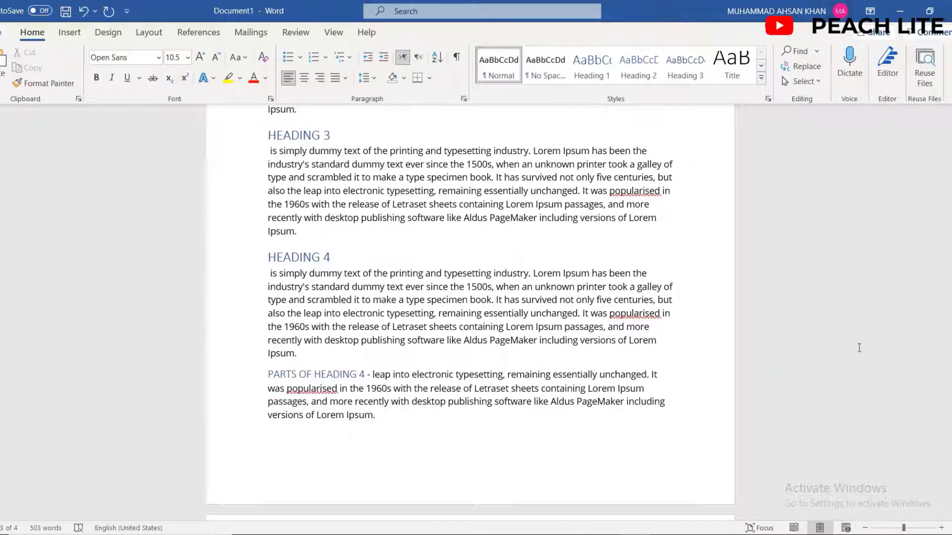
pyautogui.moveTo(949, 367)
pyautogui.mouseDown()
pyautogui.moveTo(949, 416)
pyautogui.moveTo(949, 365)
pyautogui.mouseUp()
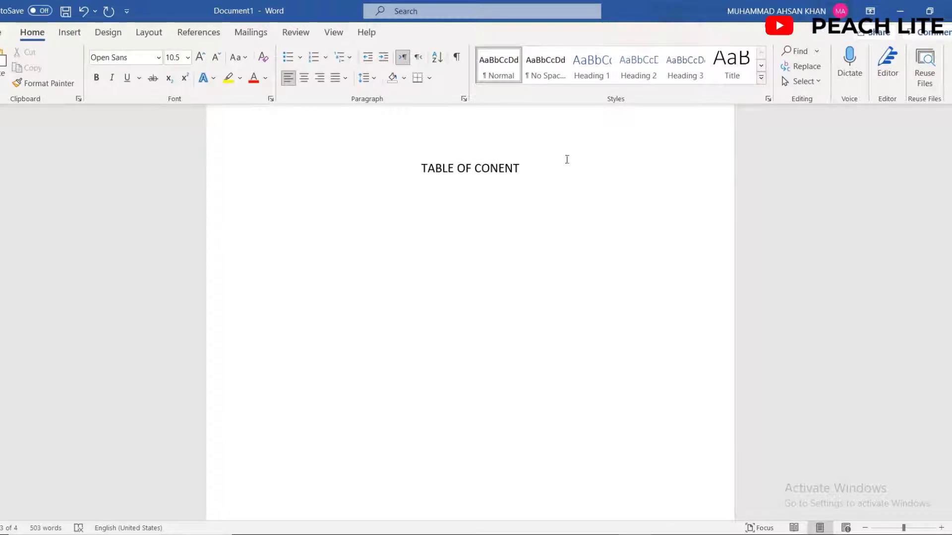
pyautogui.click(526, 168)
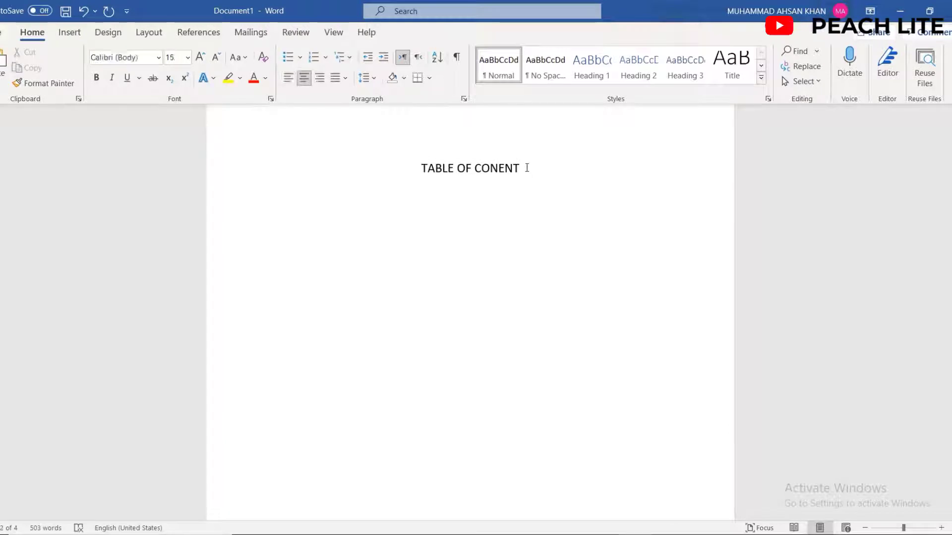
pyautogui.press('Return')
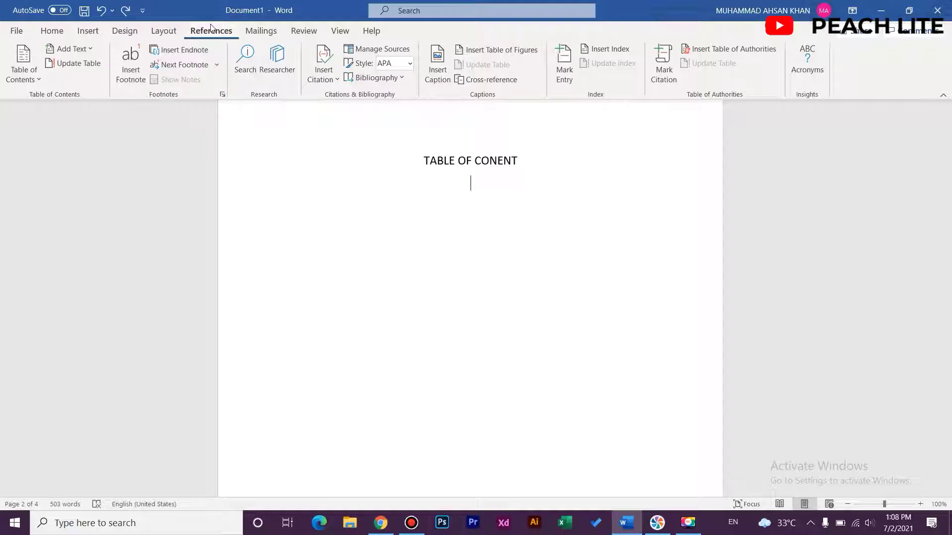
pyautogui.click(31, 79)
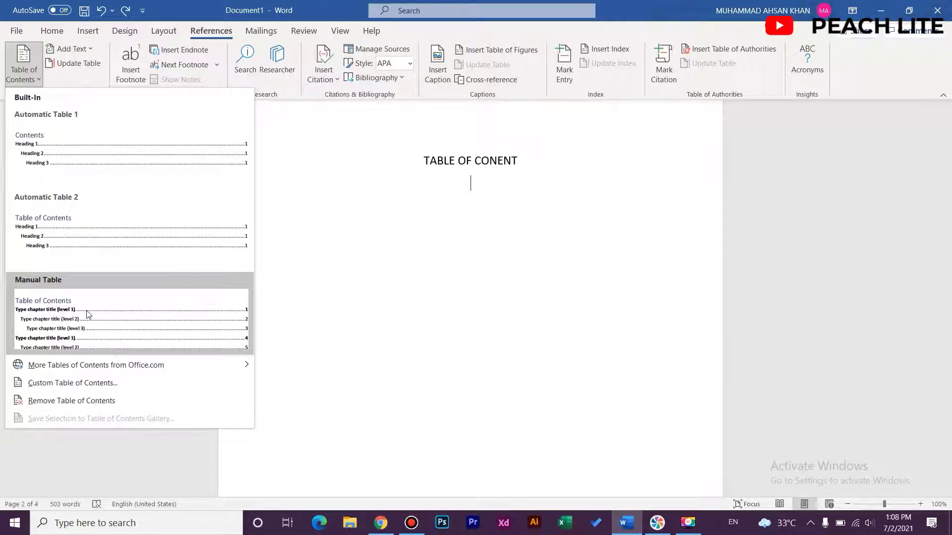
pyautogui.click(90, 160)
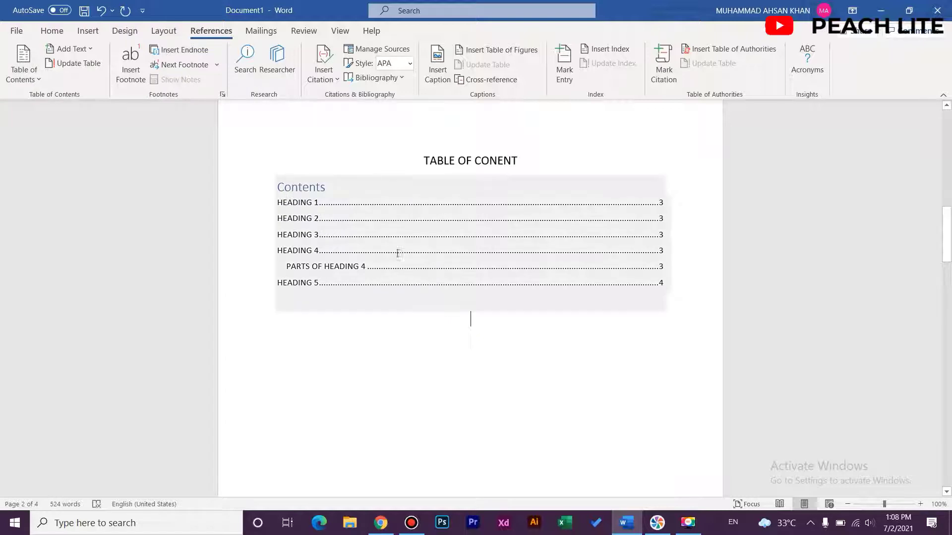
pyautogui.click(486, 325)
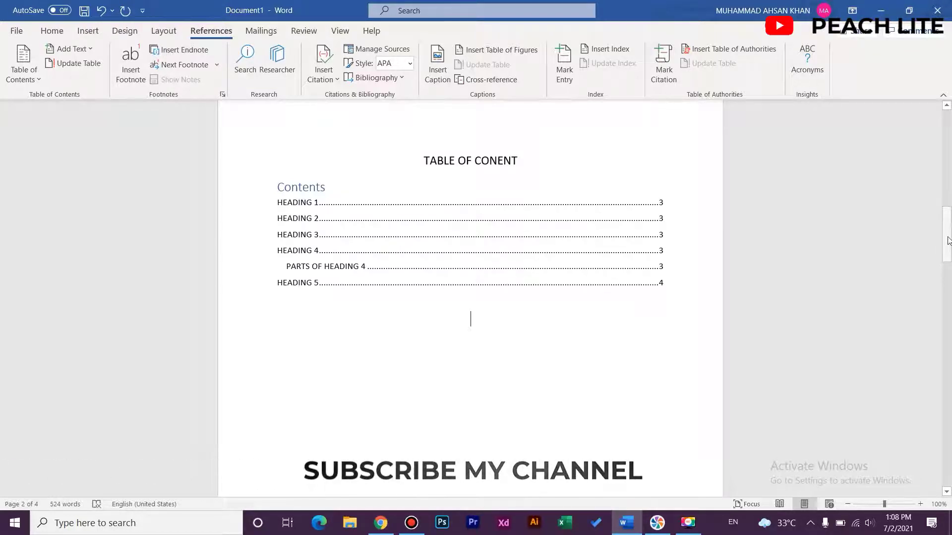
pyautogui.moveTo(949, 221); pyautogui.dragTo(933, 381)
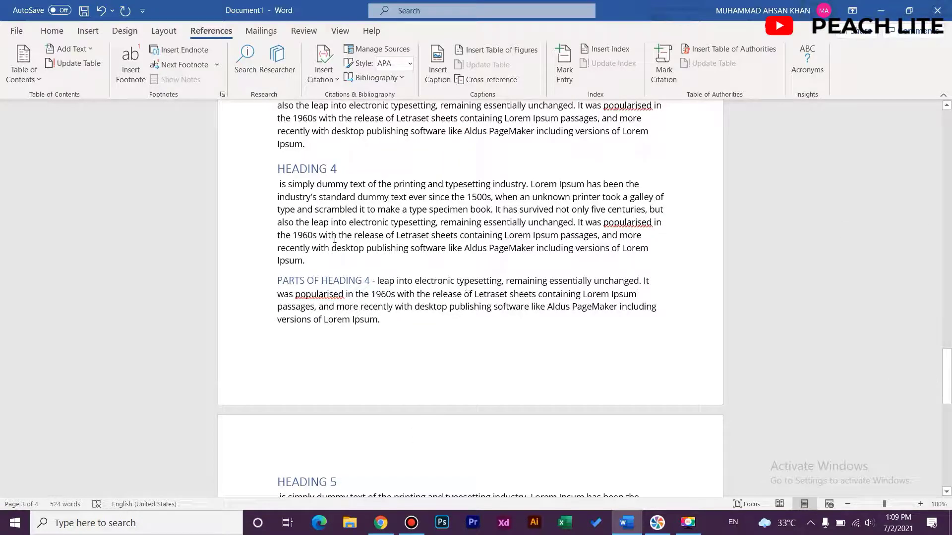
pyautogui.click(52, 31)
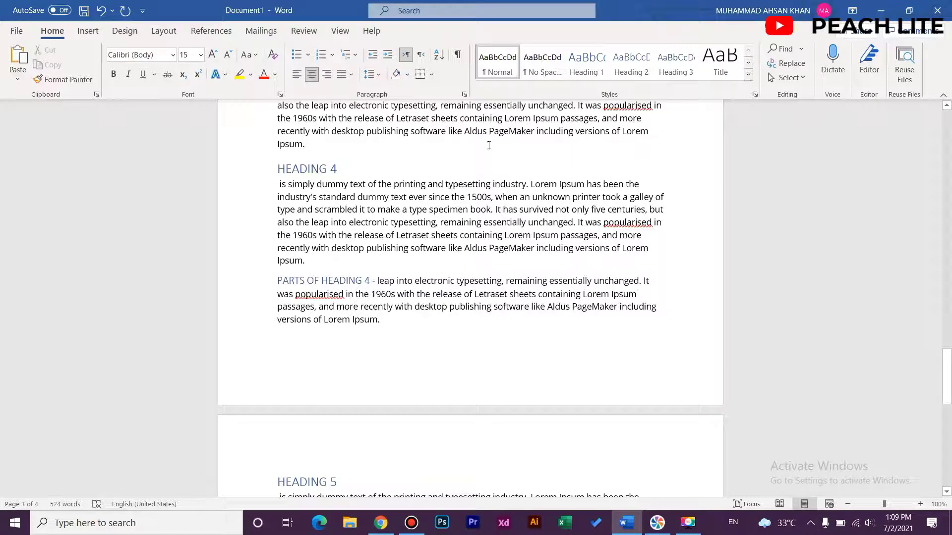
pyautogui.moveTo(947, 376); pyautogui.dragTo(949, 234)
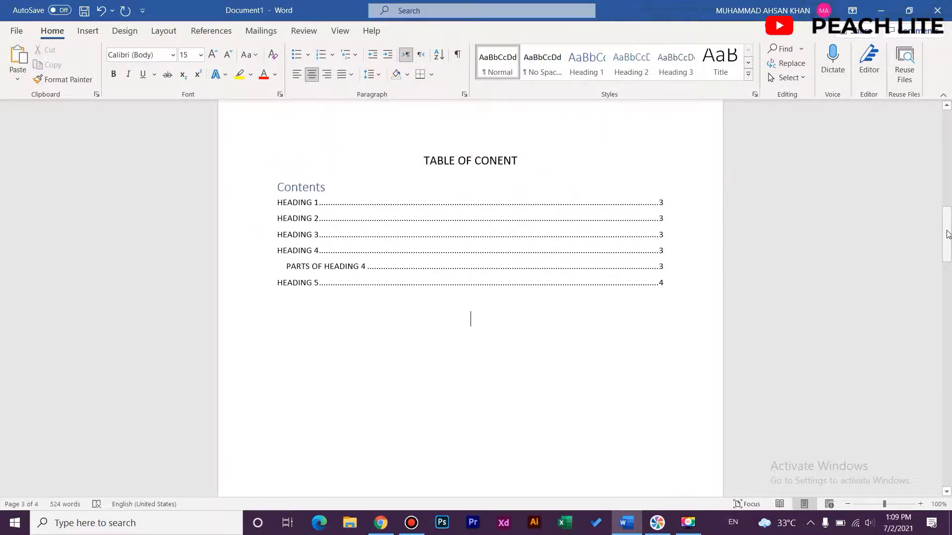
# - Reapply the built-in Automatic Table 1 layout to the table of contents below the "TABLE OF CONENT" title
pyautogui.click(208, 31)
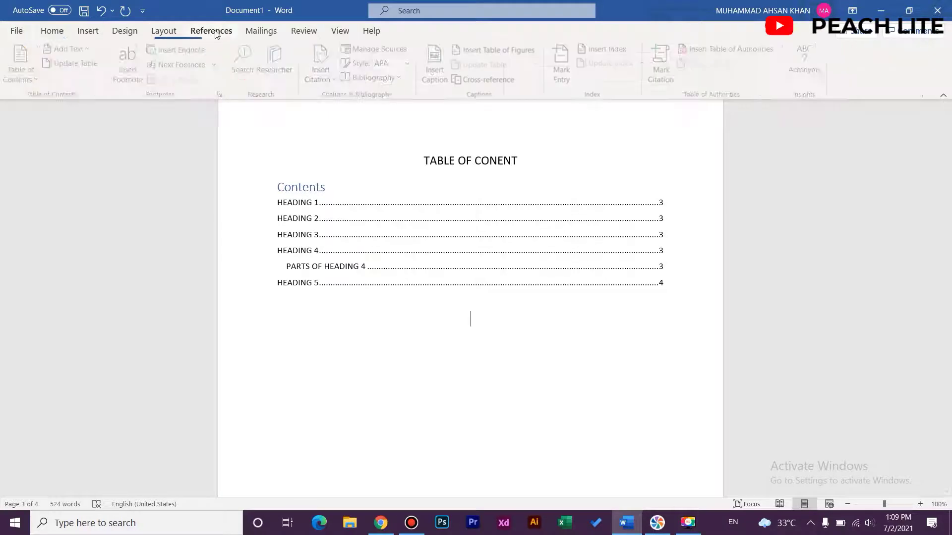
pyautogui.click(38, 79)
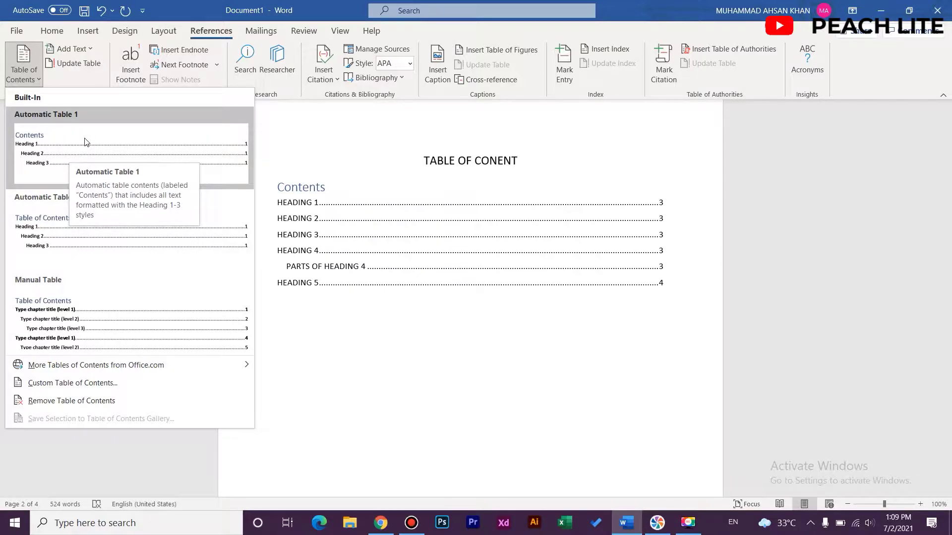
pyautogui.click(86, 142)
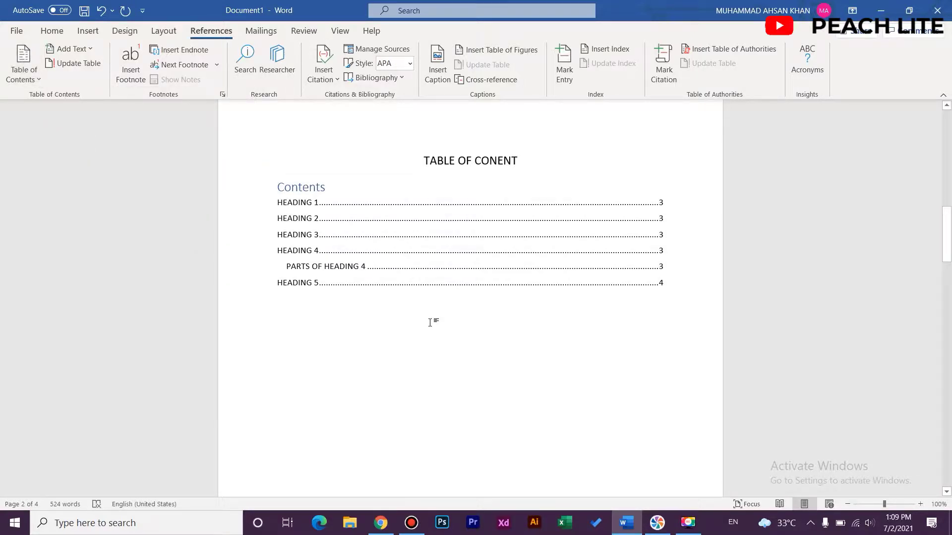